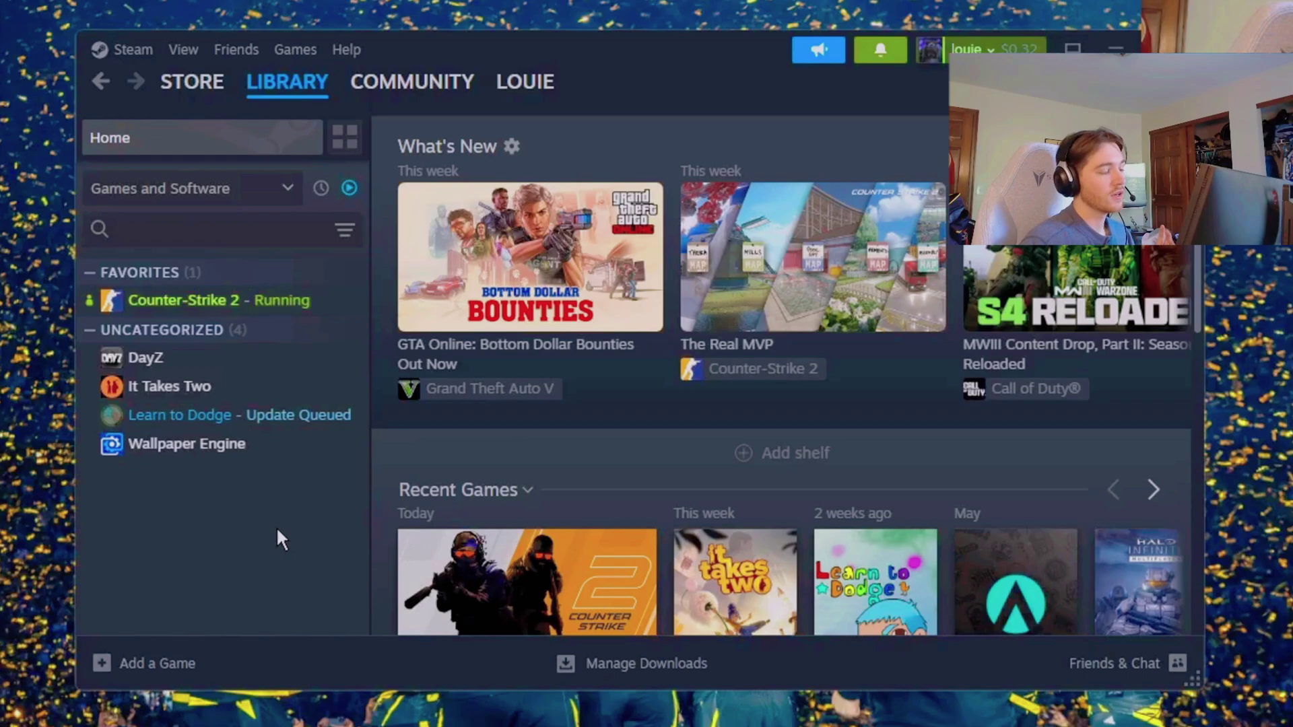
# - Open Counter-Strike 2's installation folder from the game's installed files properties
pyautogui.rightClick(260, 304)
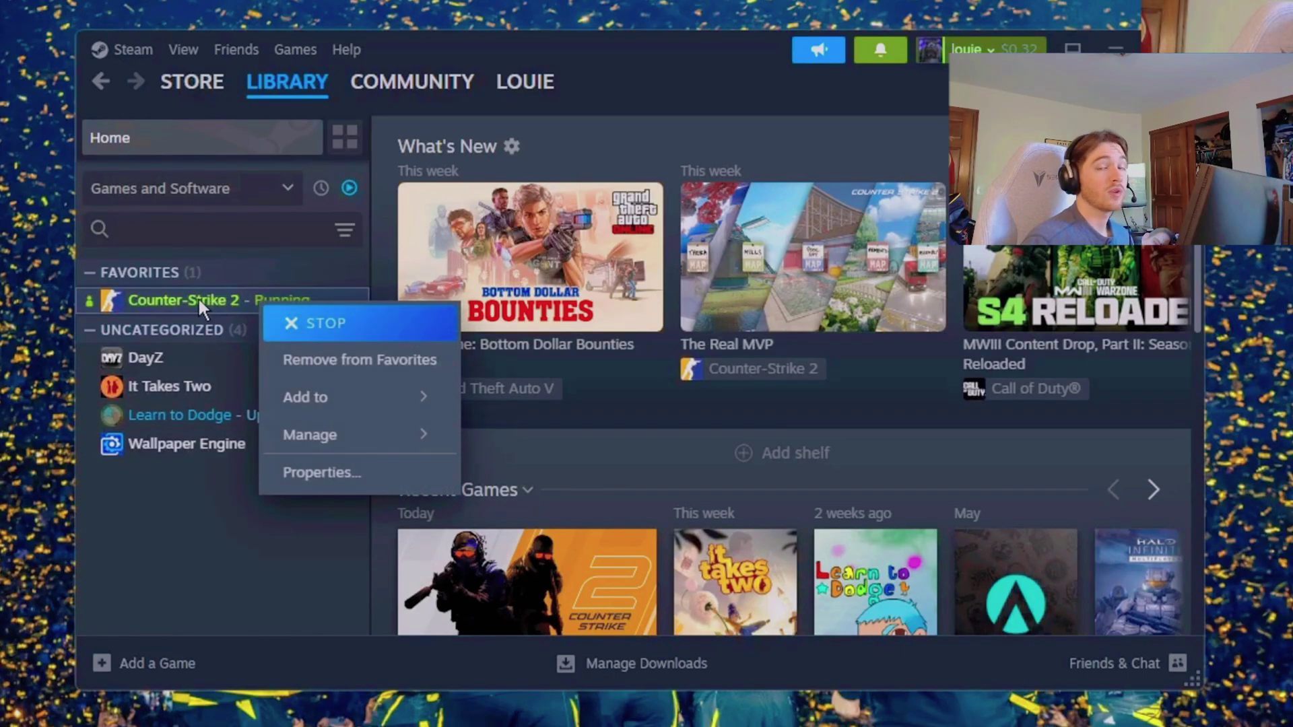
pyautogui.click(333, 473)
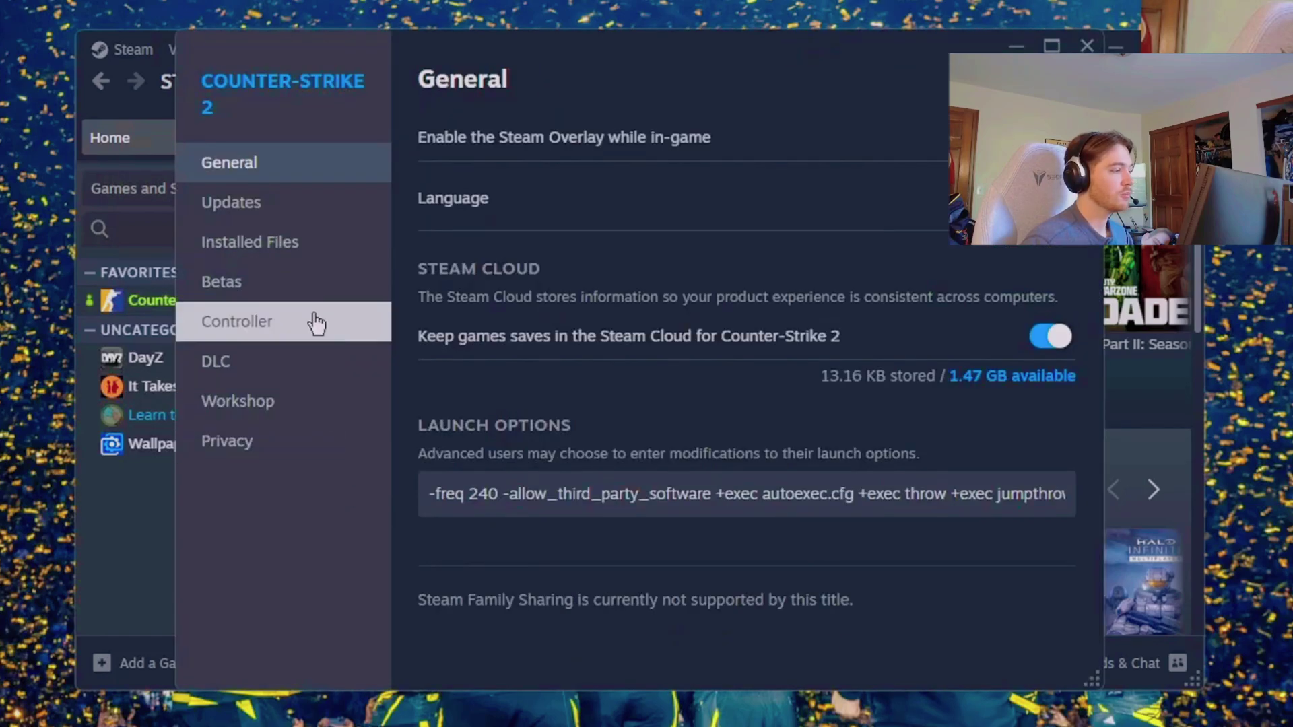
pyautogui.click(290, 252)
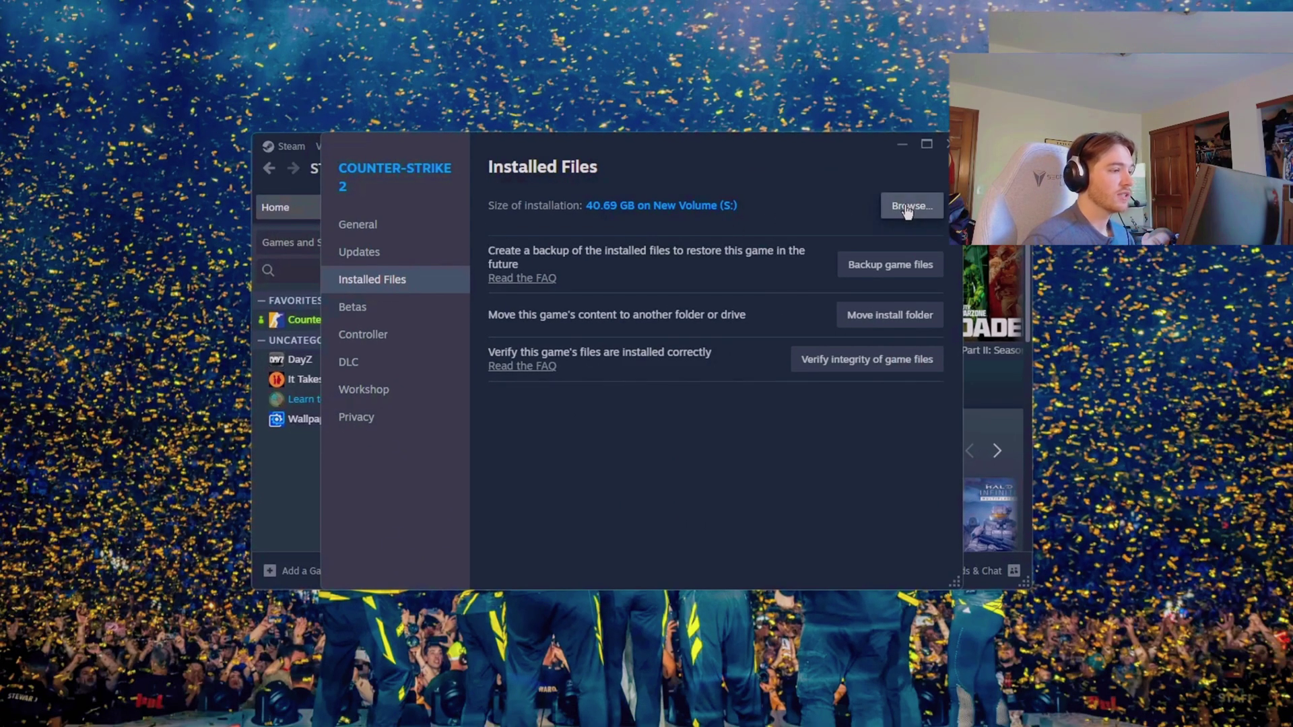
pyautogui.click(907, 207)
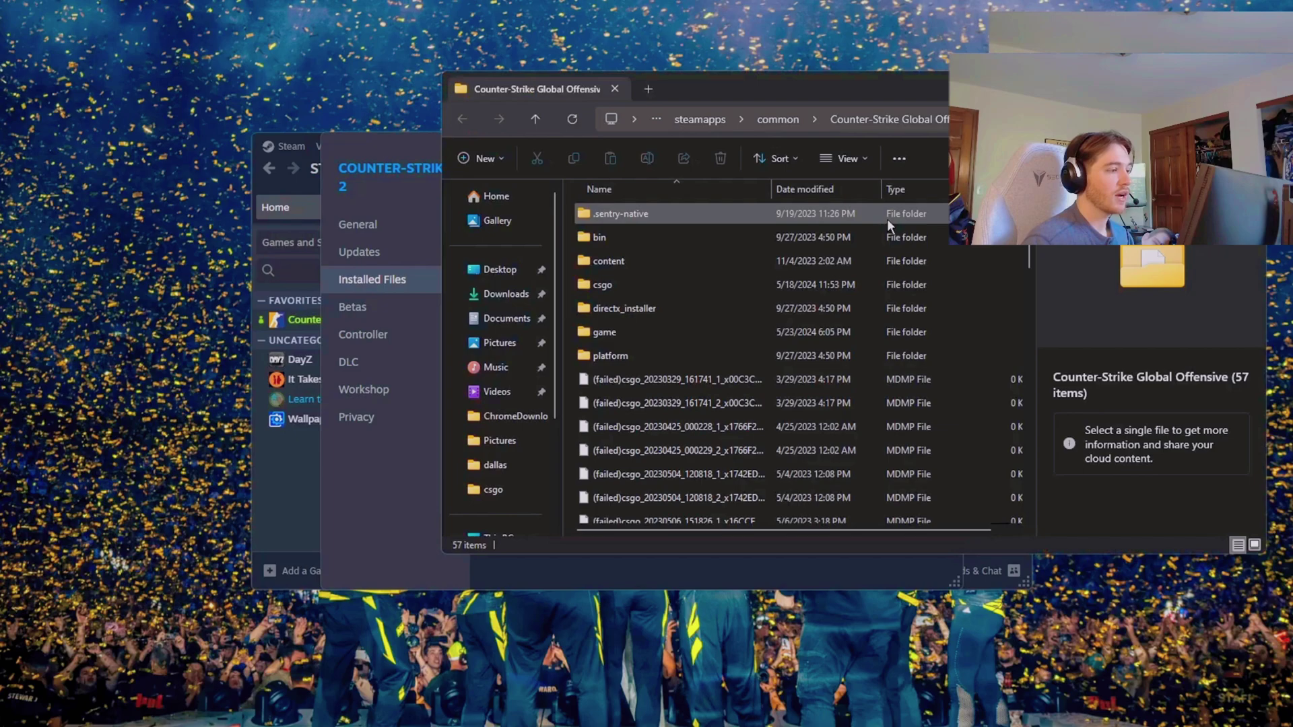
pyautogui.moveTo(815, 91); pyautogui.dragTo(677, 101)
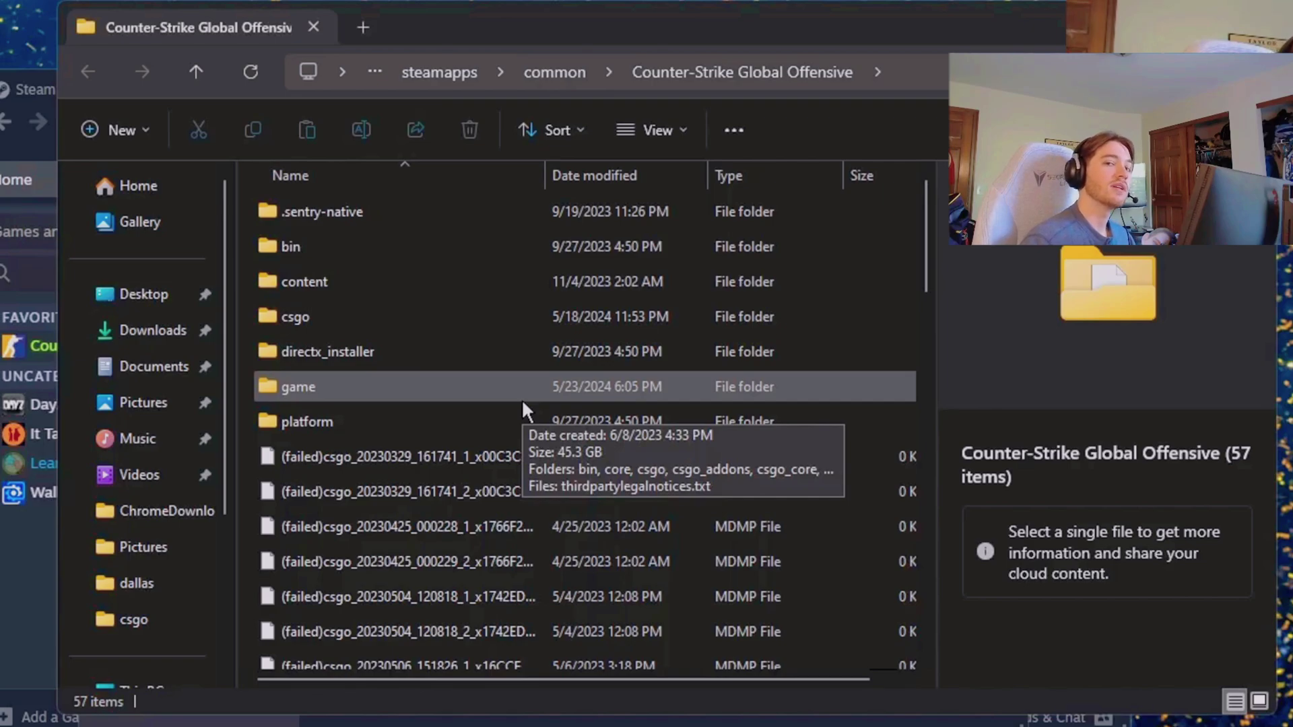
# - Go to the game > csgo > cfg folder inside the Counter-Strike Global Offensive directory
pyautogui.doubleClick(363, 385)
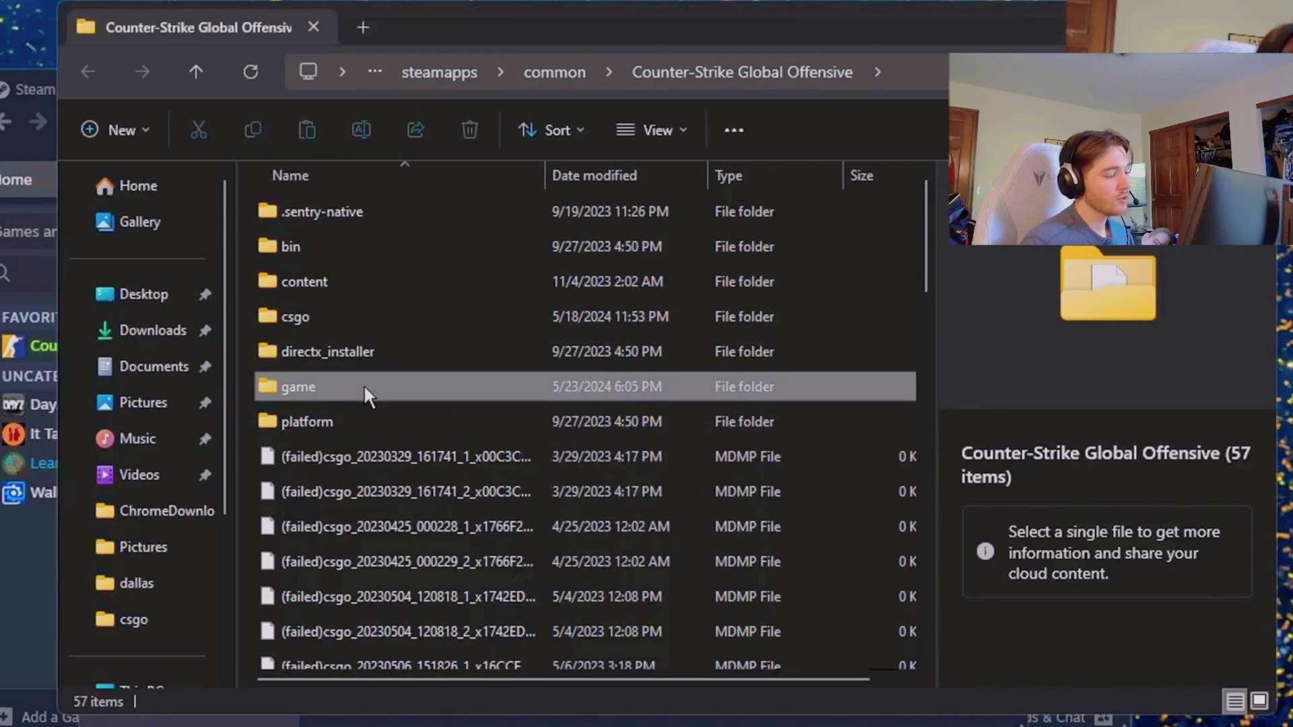
pyautogui.doubleClick(343, 284)
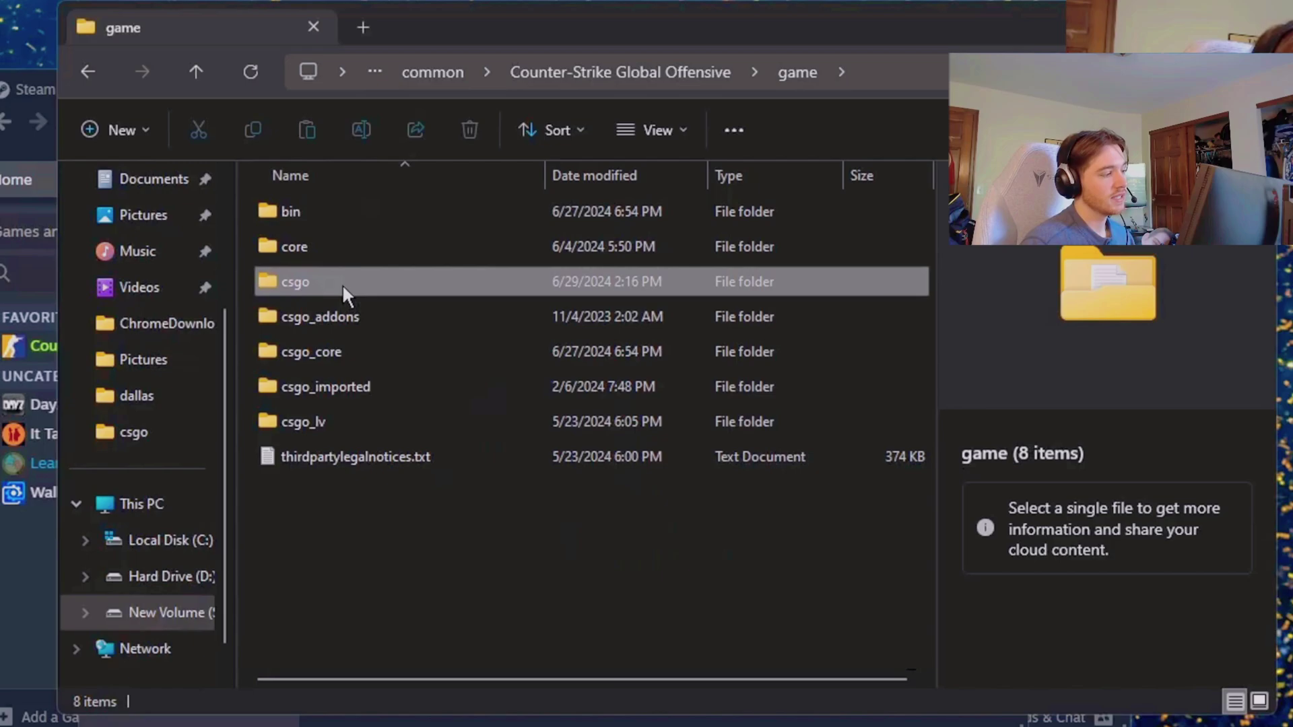
pyautogui.doubleClick(340, 260)
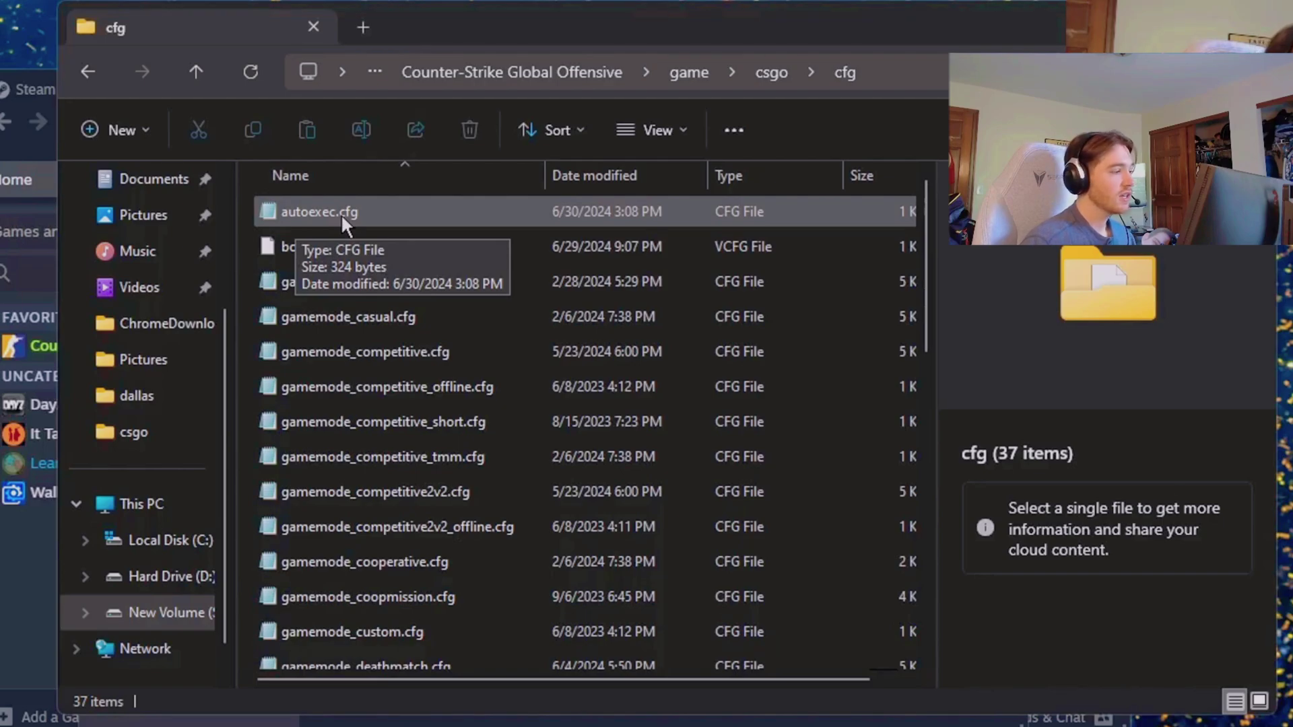
# - Create a text document in the cfg folder and name it with the player's nickname and the .cfg extension
pyautogui.rightClick(247, 297)
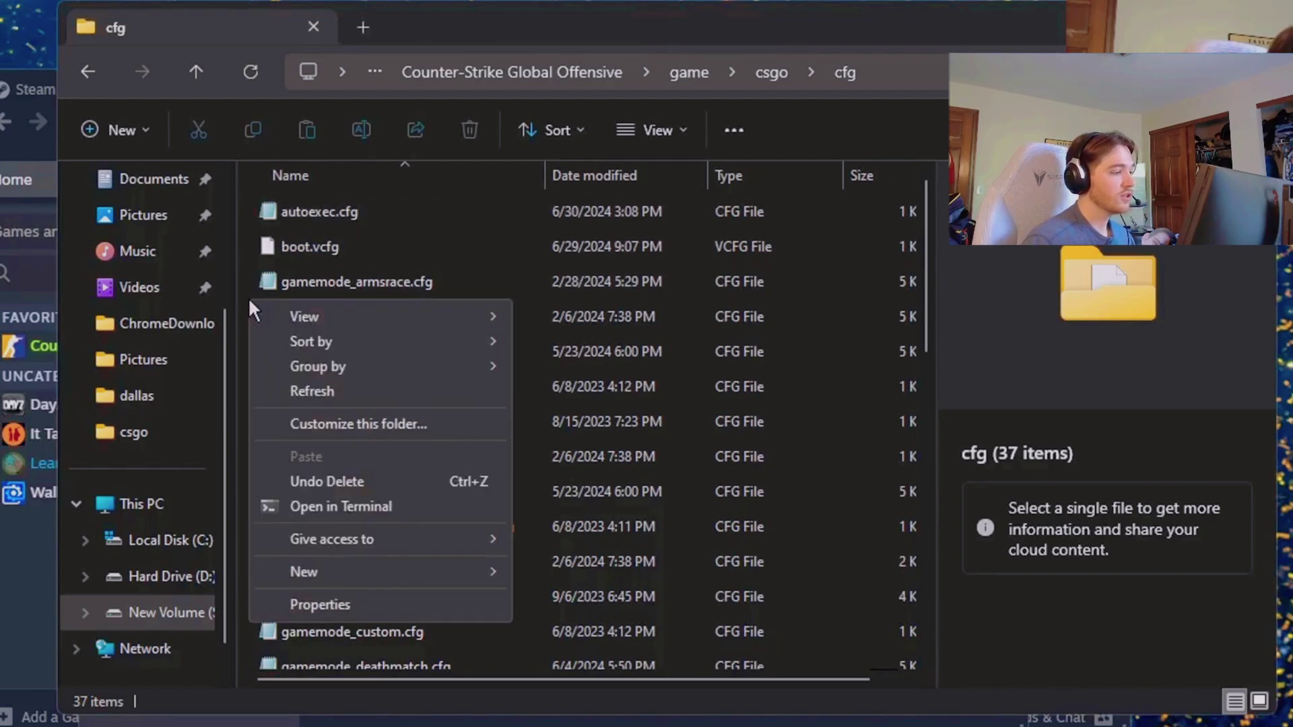
pyautogui.moveTo(443, 571)
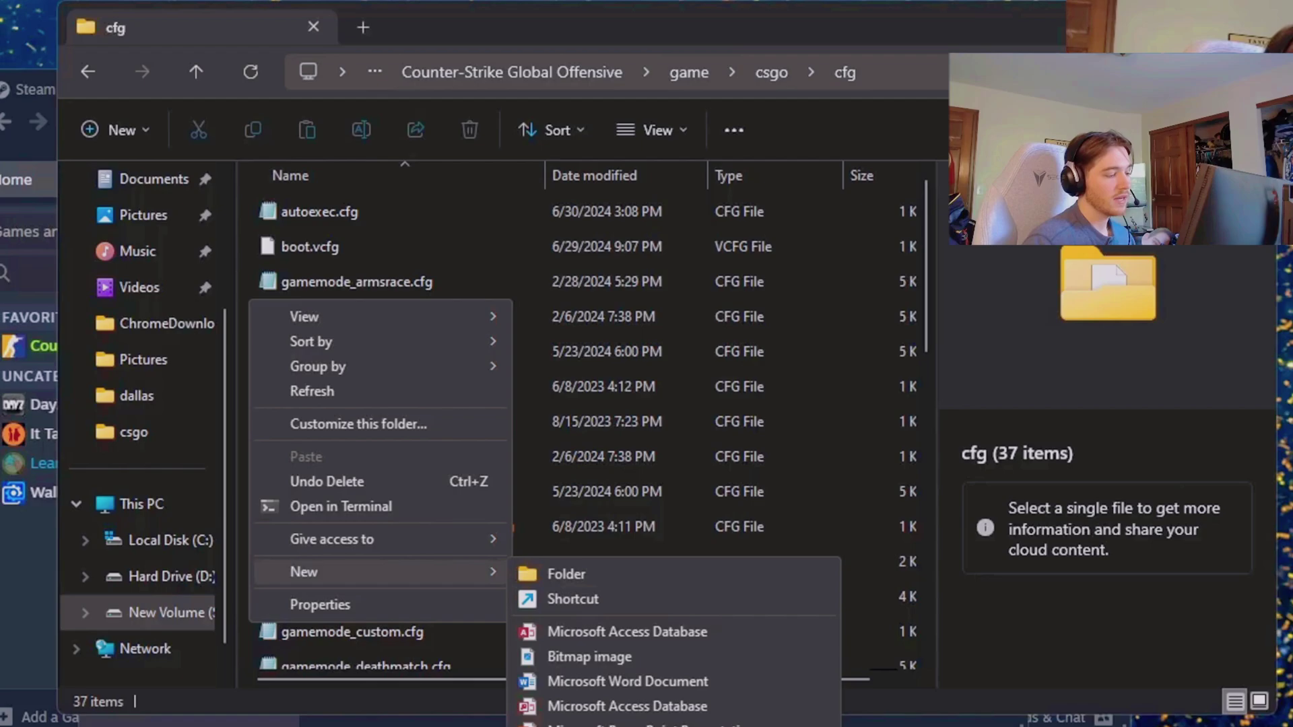
pyautogui.click(593, 724)
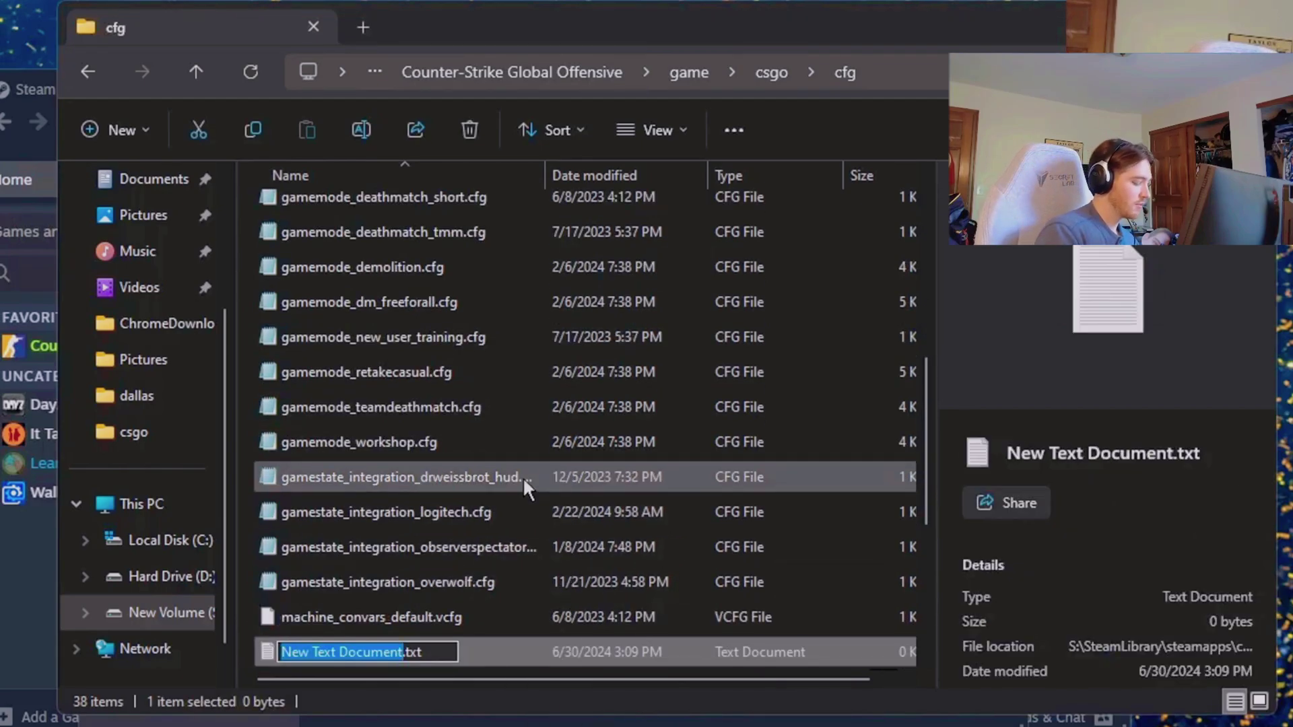
pyautogui.write('louie.')
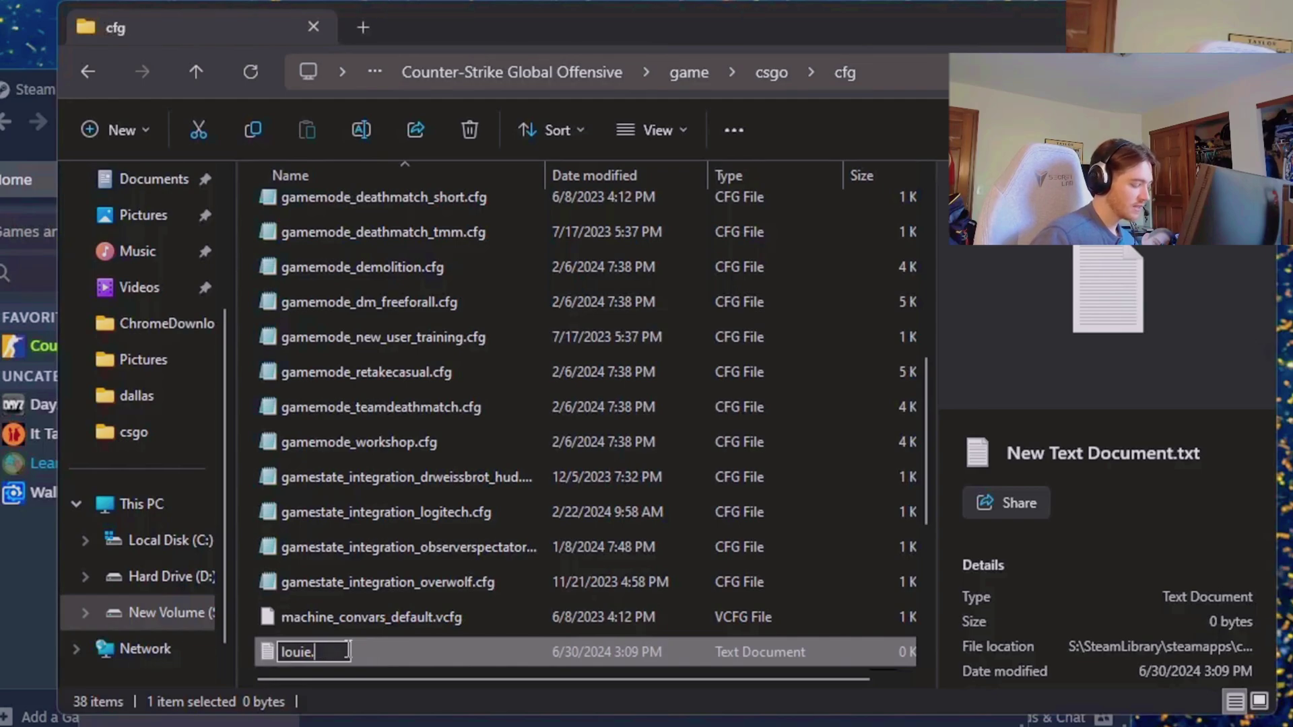
pyautogui.write('cfg')
pyautogui.press('Return')
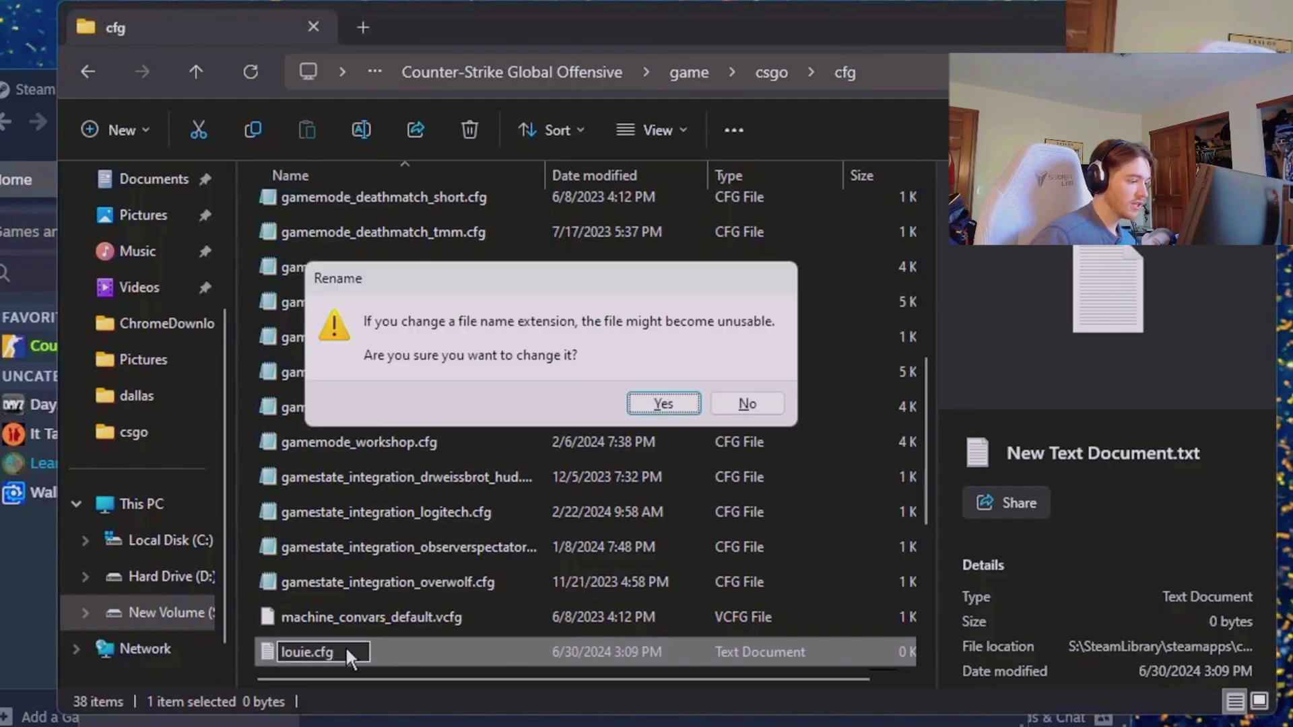
pyautogui.click(661, 405)
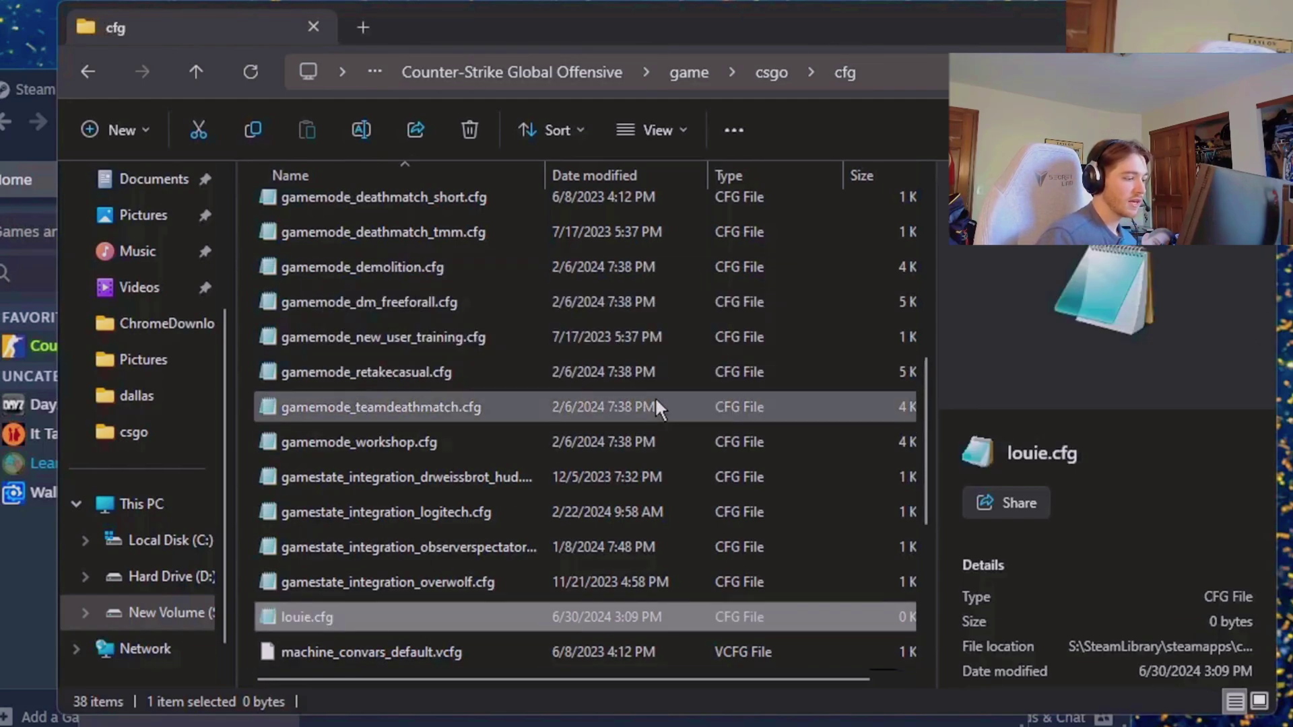
# - Open and close the new empty .cfg file, and delete it from the cfg folder
pyautogui.doubleClick(320, 617)
pyautogui.click(656, 25)
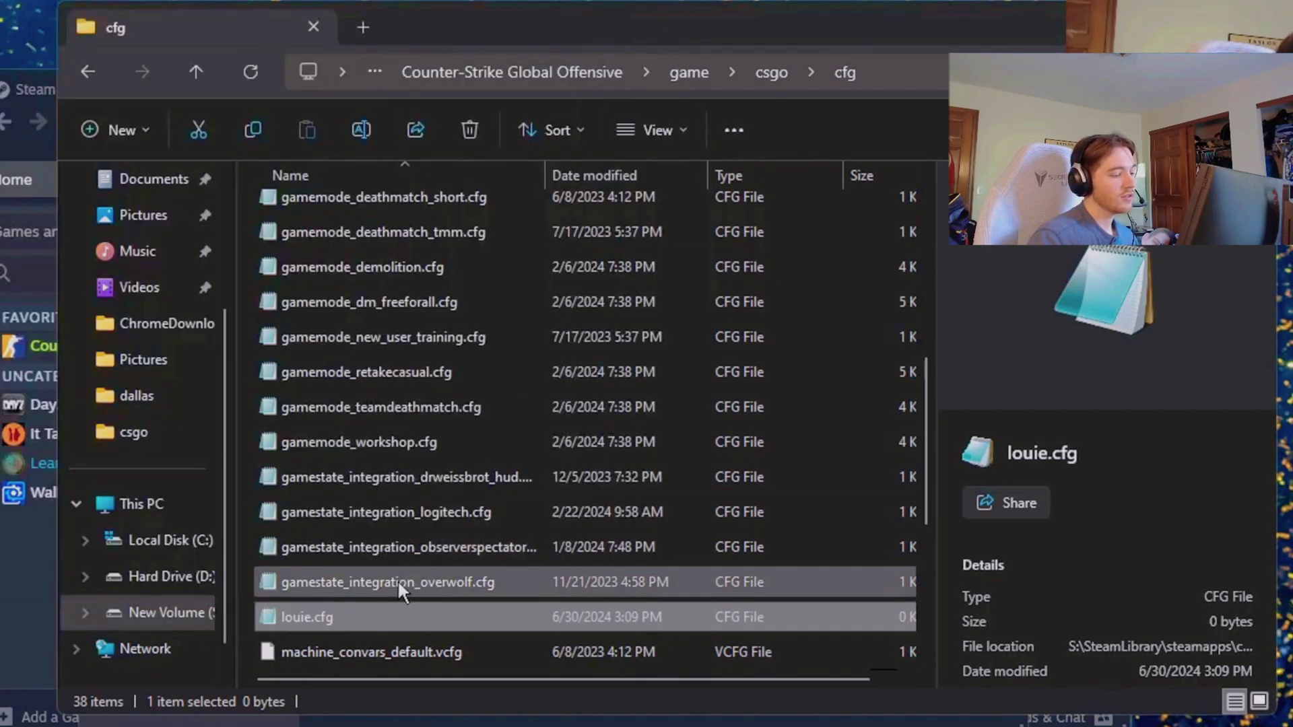
pyautogui.rightClick(341, 616)
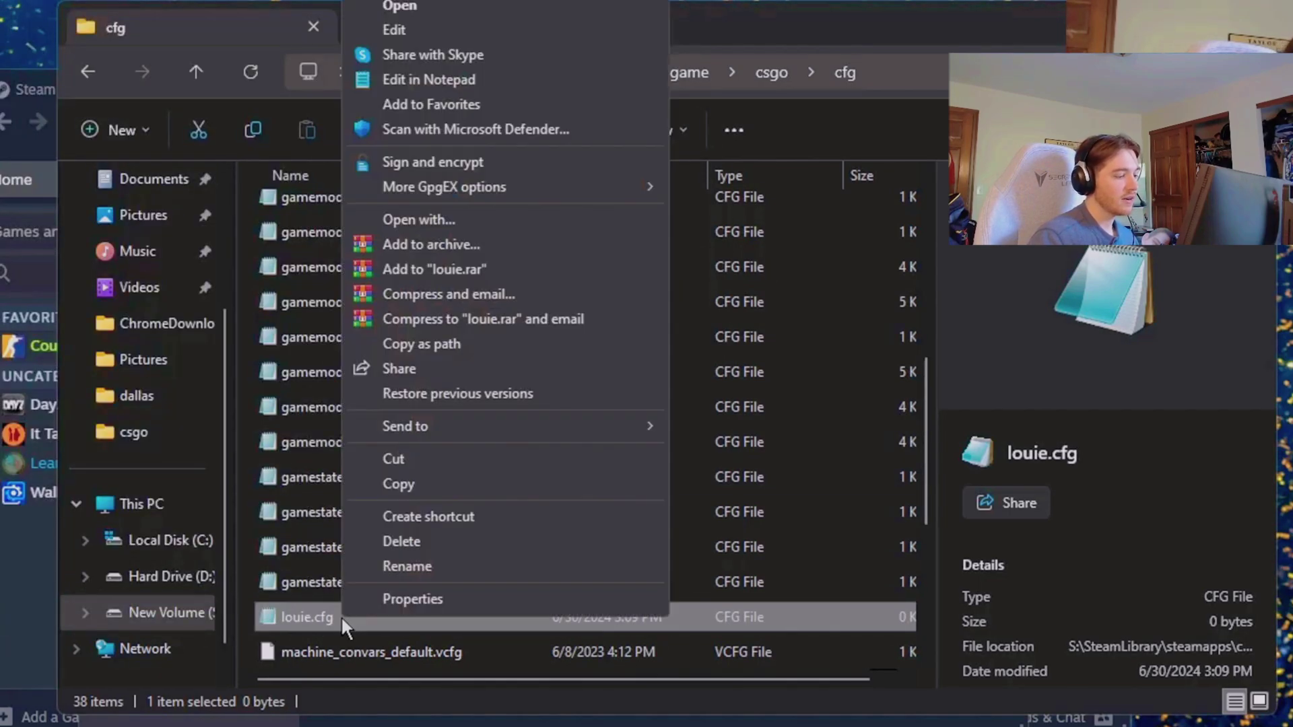
pyautogui.click(405, 541)
# - Open autoexec.cfg from the cfg folder, review its binds and aliases, and close it
pyautogui.scroll(5, 505, 539)
pyautogui.doubleClick(371, 210)
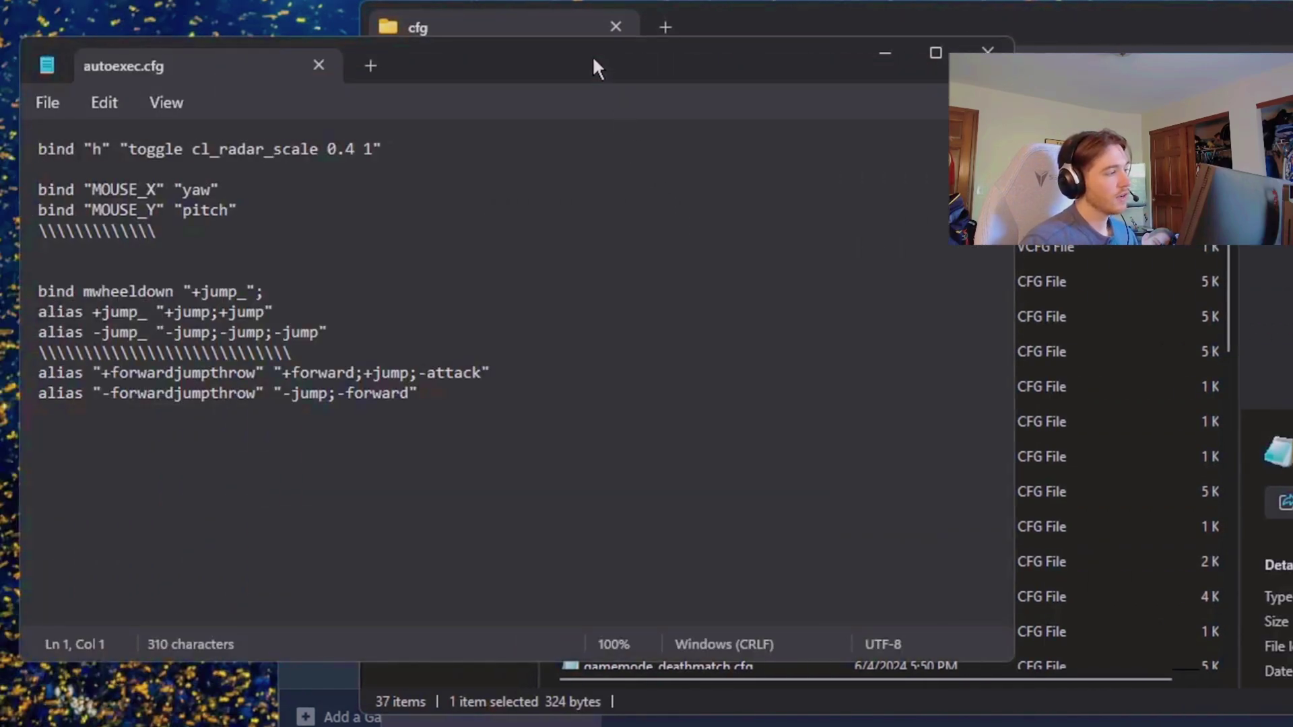
pyautogui.moveTo(592, 55); pyautogui.dragTo(659, 52)
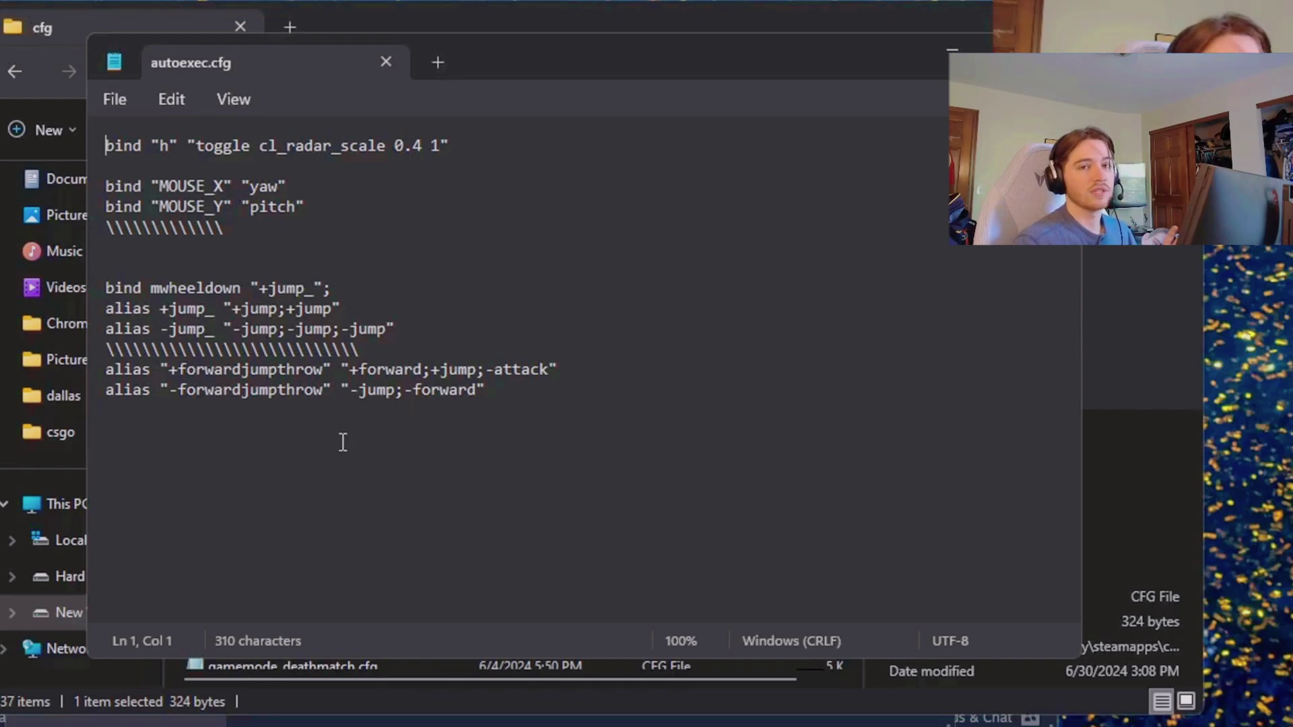
pyautogui.hotkey('alt', 'F4')
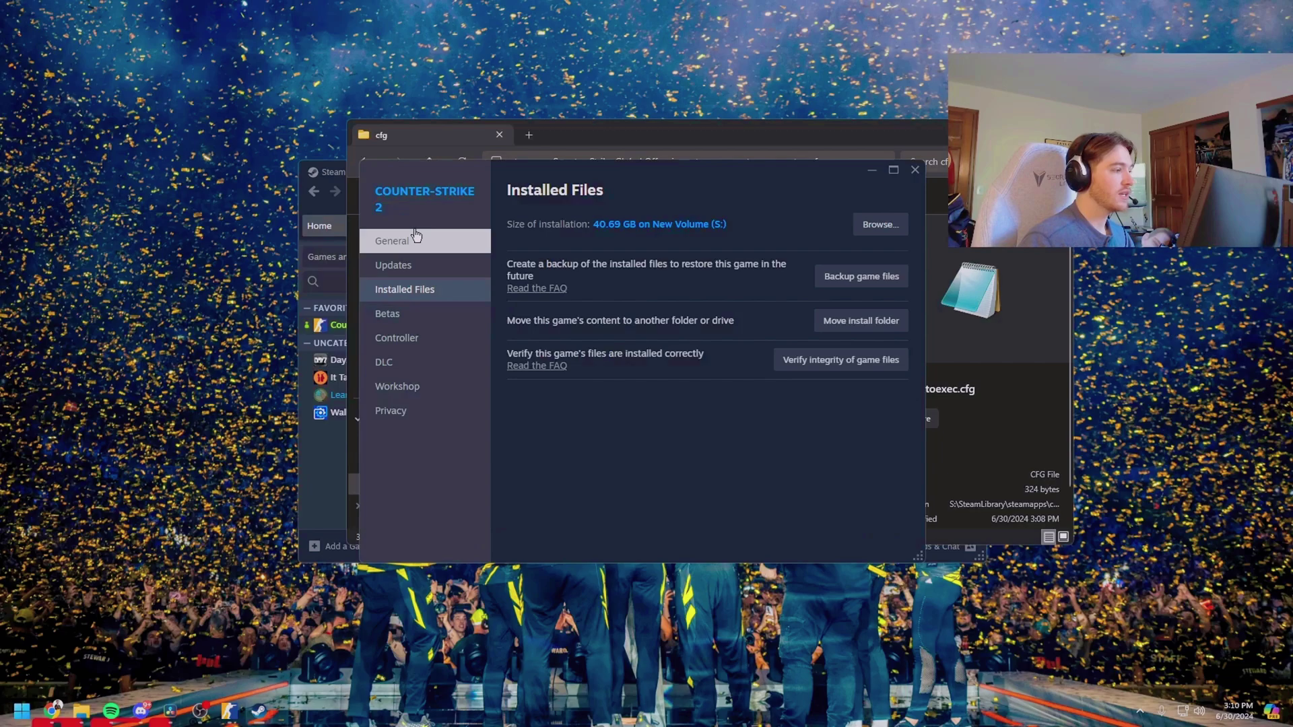
# - Reopen Counter-Strike 2's general properties in Steam and highlight +exec autoexec.cfg in the launch options
pyautogui.click(915, 169)
pyautogui.click(341, 457)
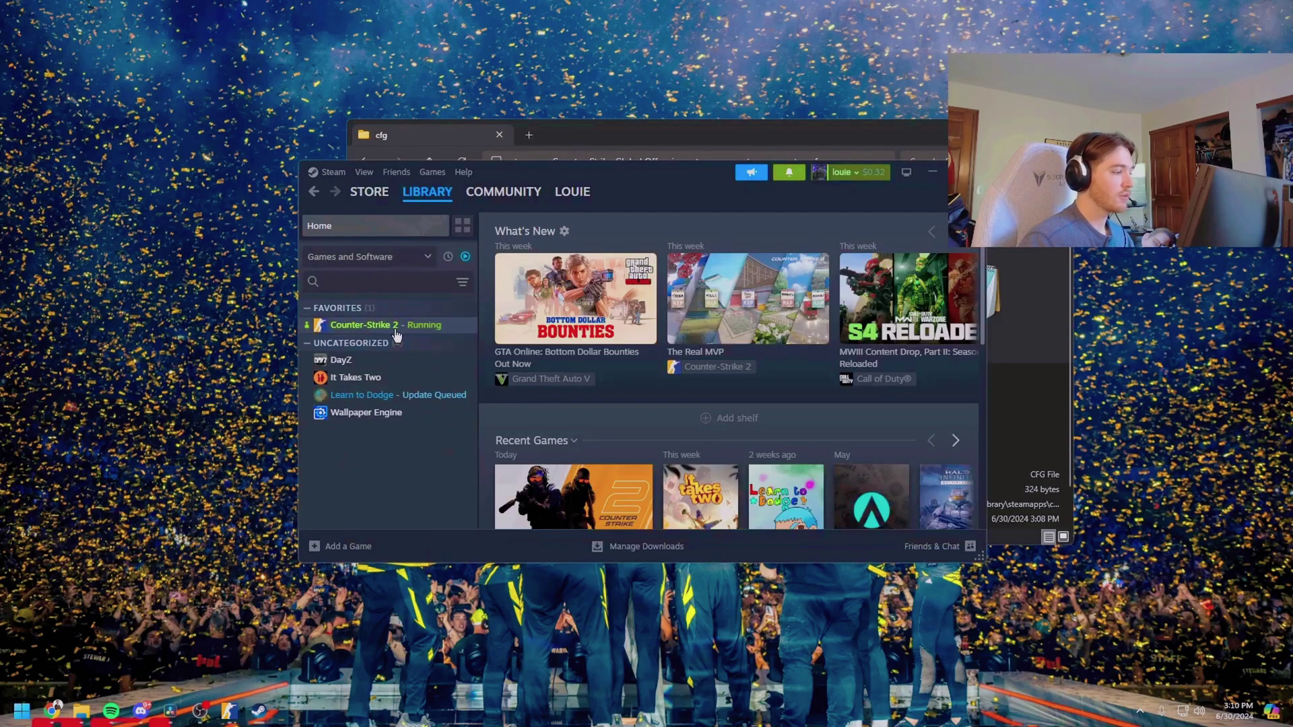
pyautogui.rightClick(393, 324)
pyautogui.click(434, 426)
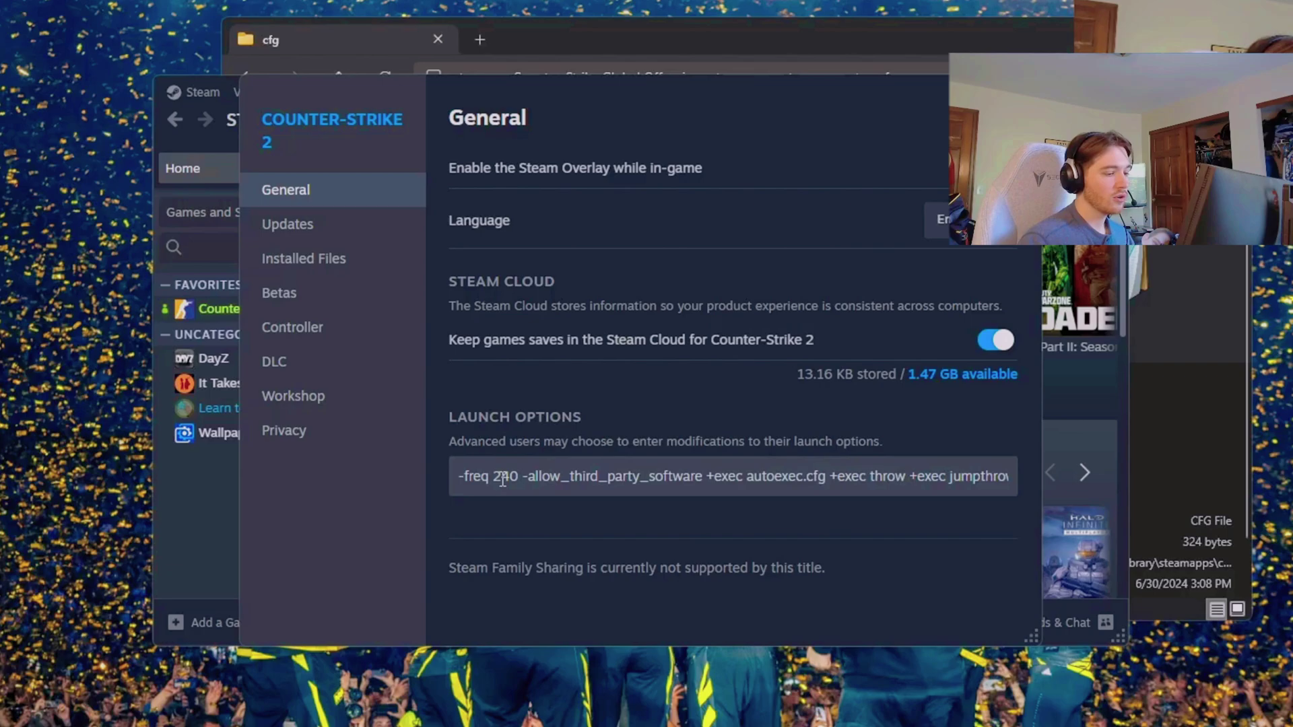
pyautogui.moveTo(502, 478); pyautogui.dragTo(1029, 497)
pyautogui.click(914, 480)
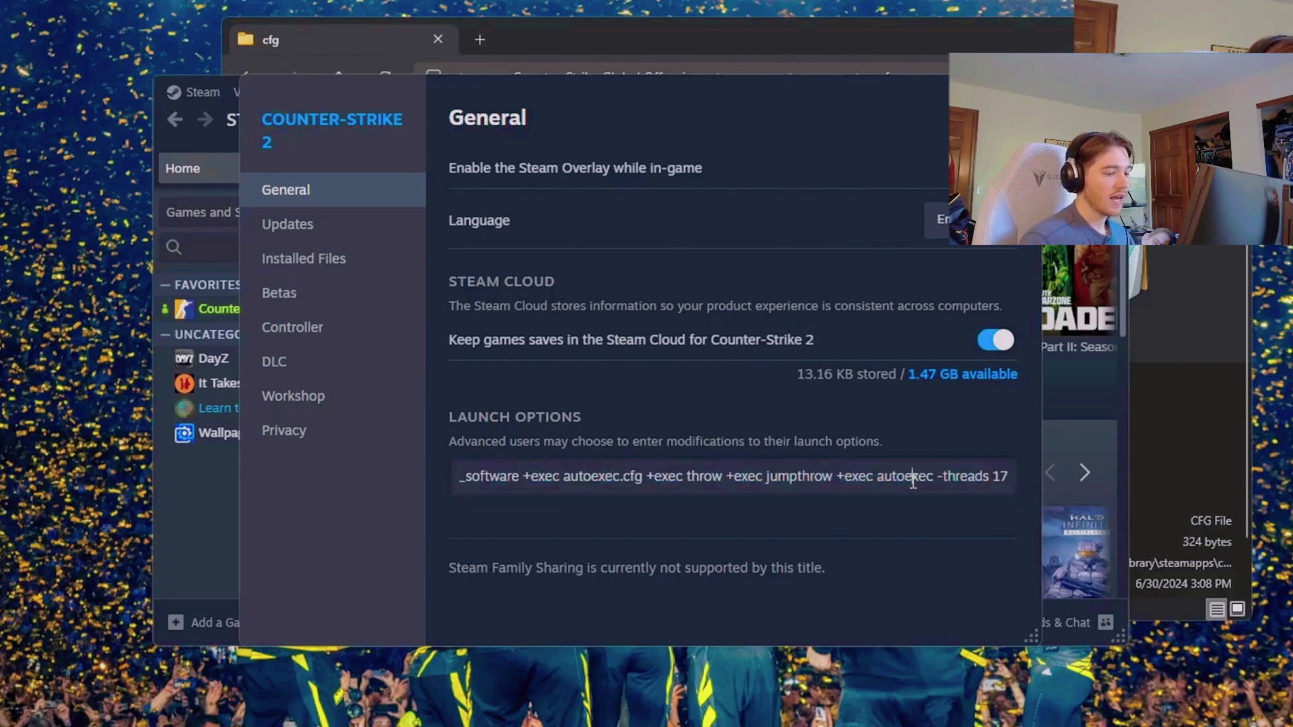
pyautogui.moveTo(769, 479); pyautogui.dragTo(643, 480)
pyautogui.click(557, 480)
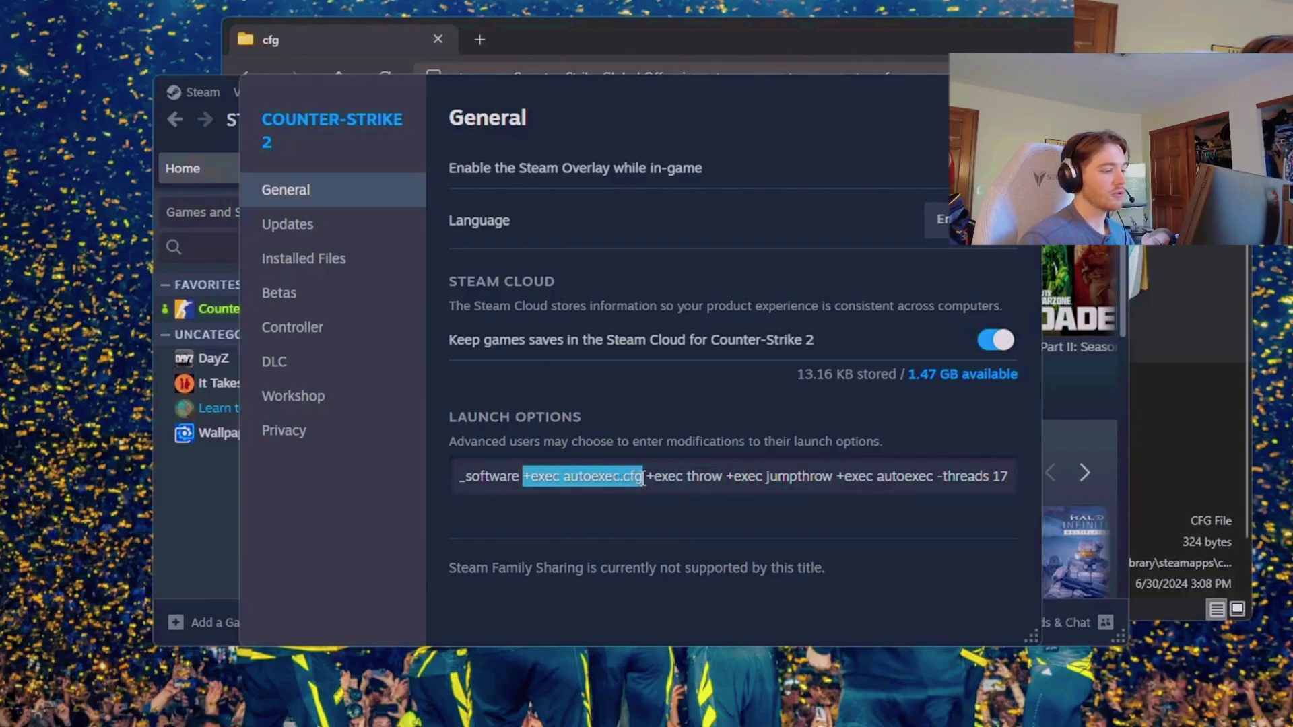
# - Check autoexec.cfg's name in the cfg folder and compare it with the file name after +exec in the launch options
pyautogui.click(614, 25)
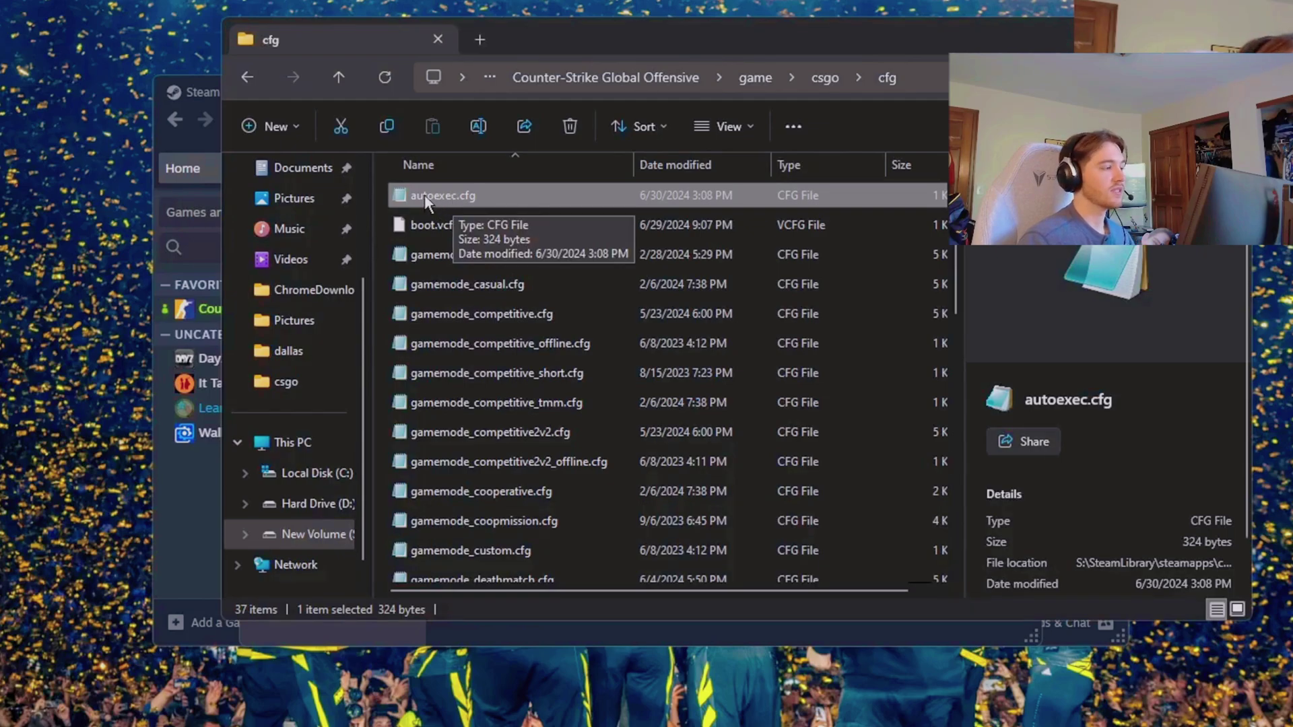
pyautogui.click(437, 626)
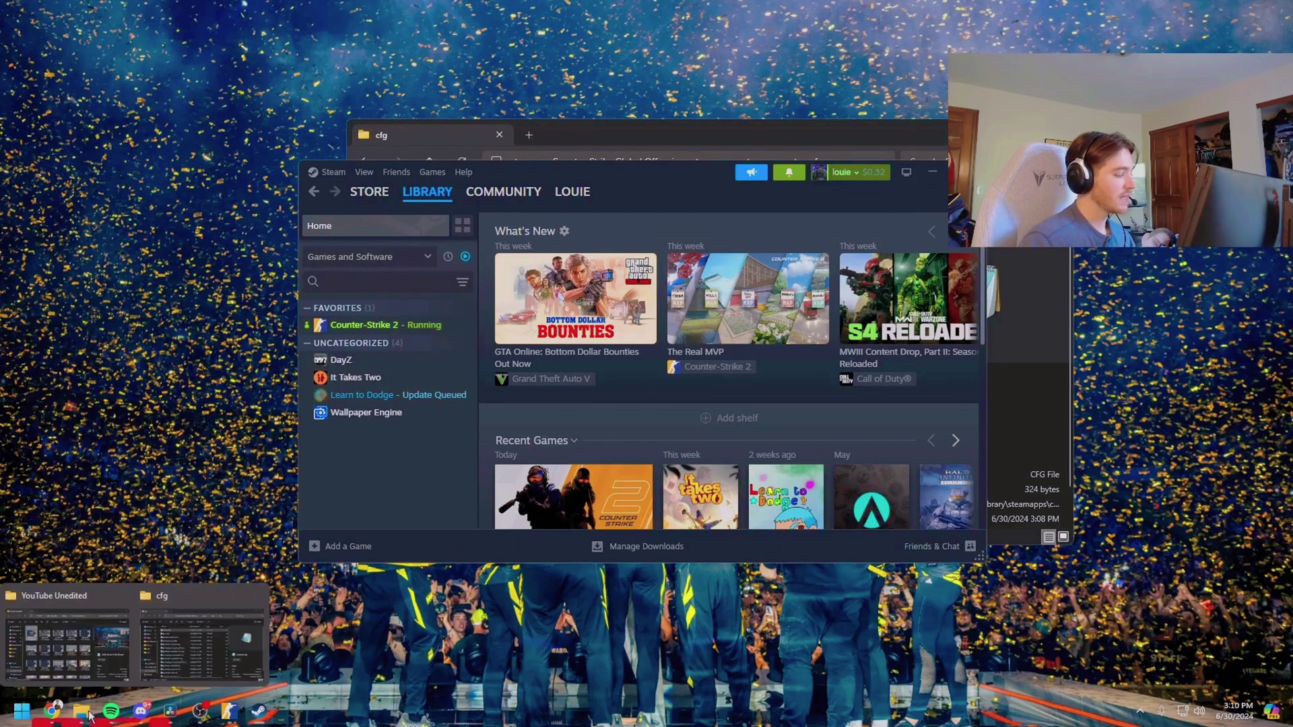
pyautogui.moveTo(258, 710)
pyautogui.click(369, 645)
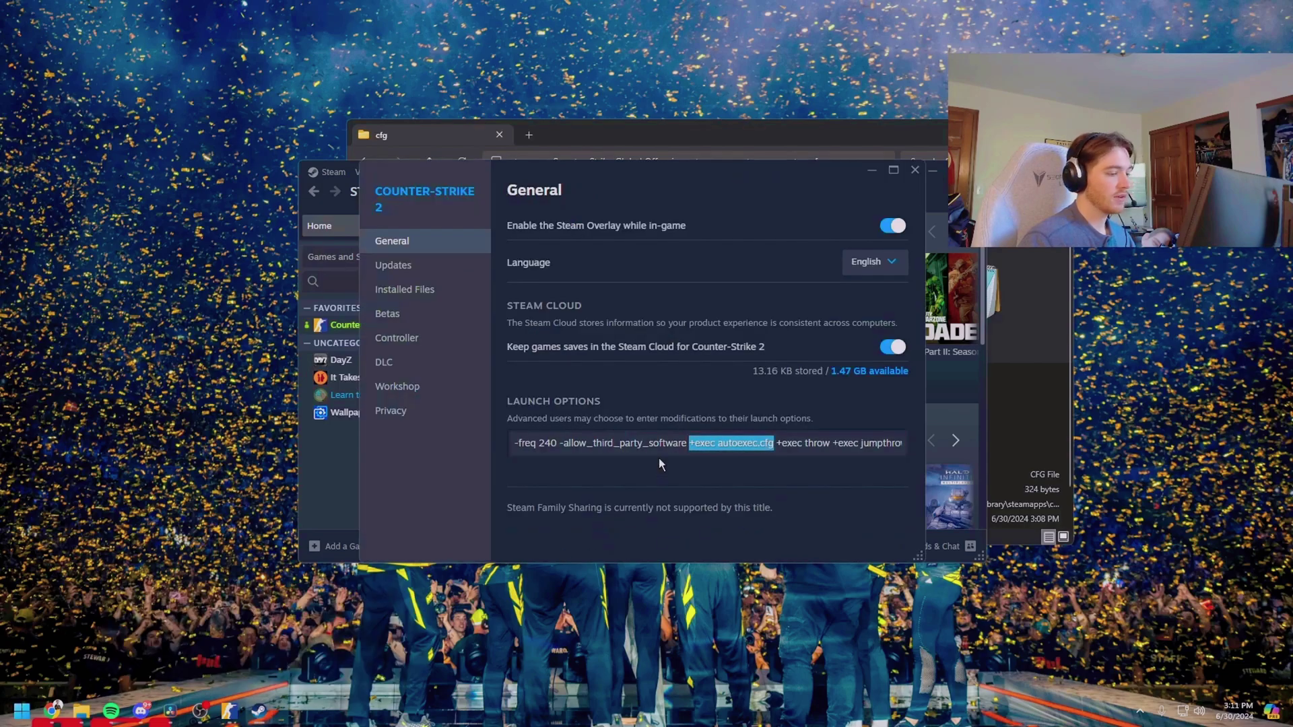
pyautogui.moveTo(688, 442); pyautogui.dragTo(777, 443)
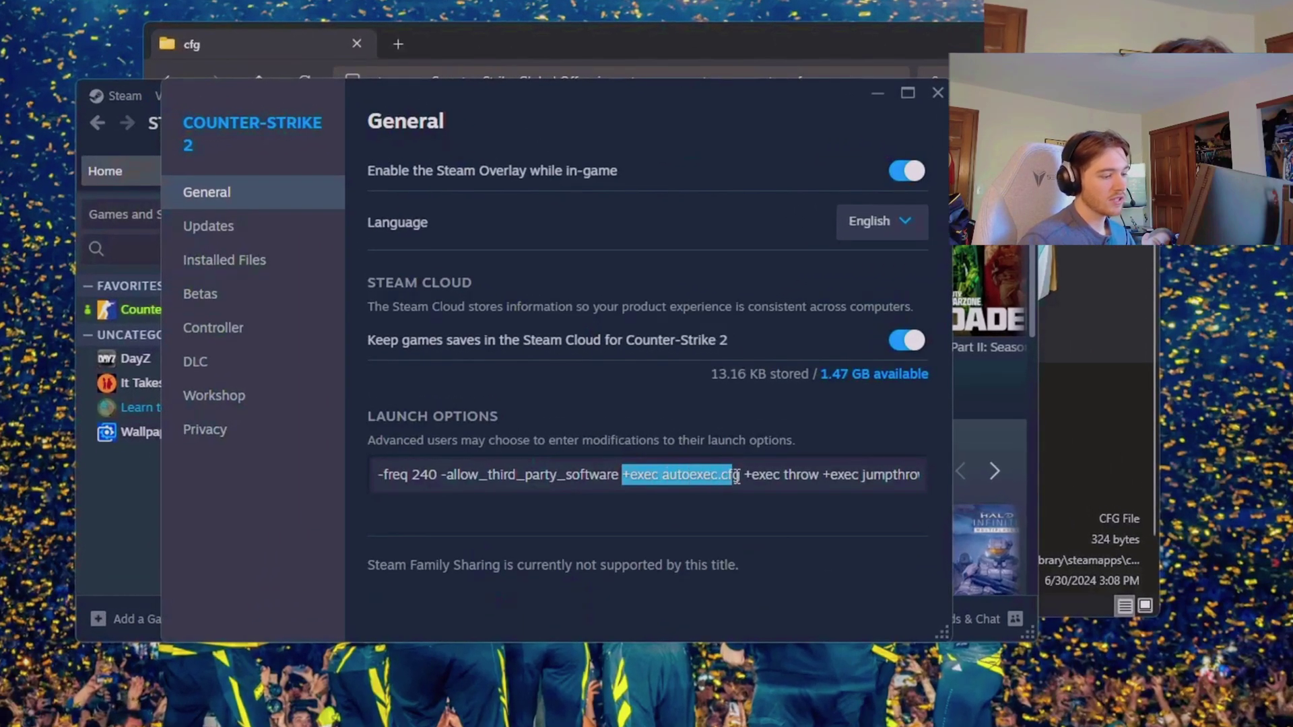
pyautogui.click(625, 474)
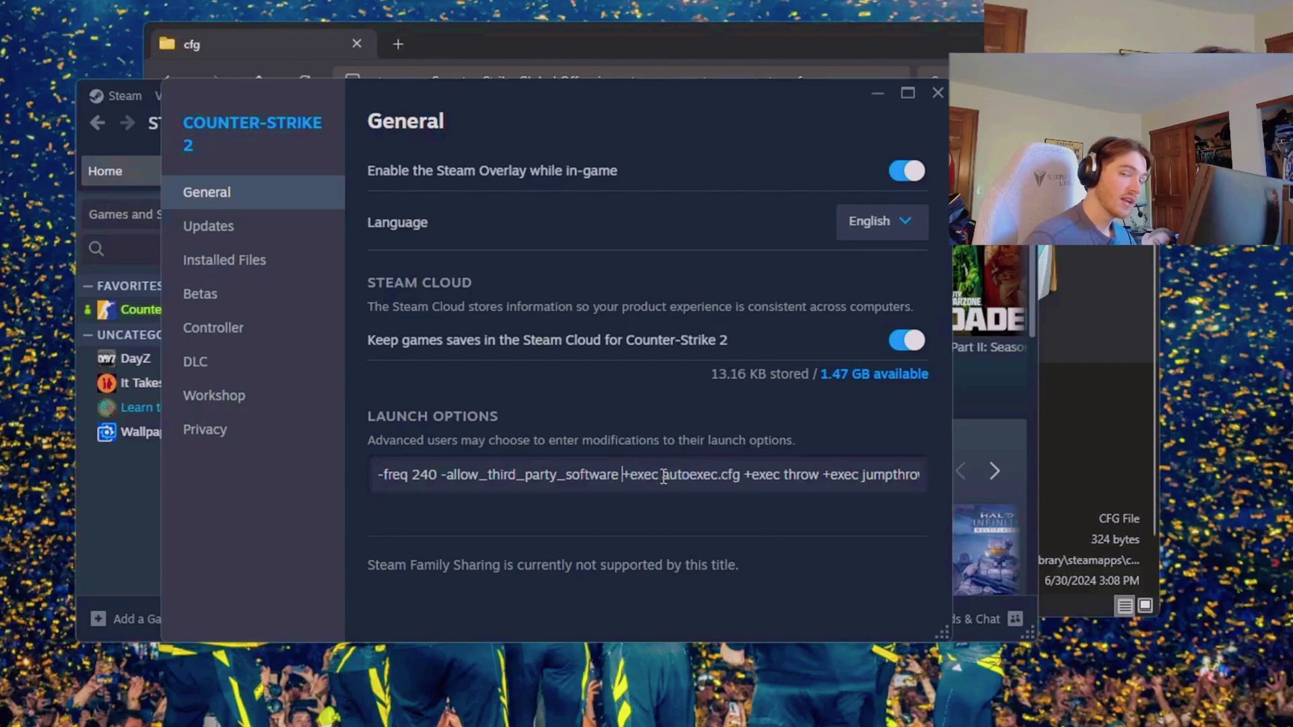
pyautogui.moveTo(663, 476); pyautogui.dragTo(738, 480)
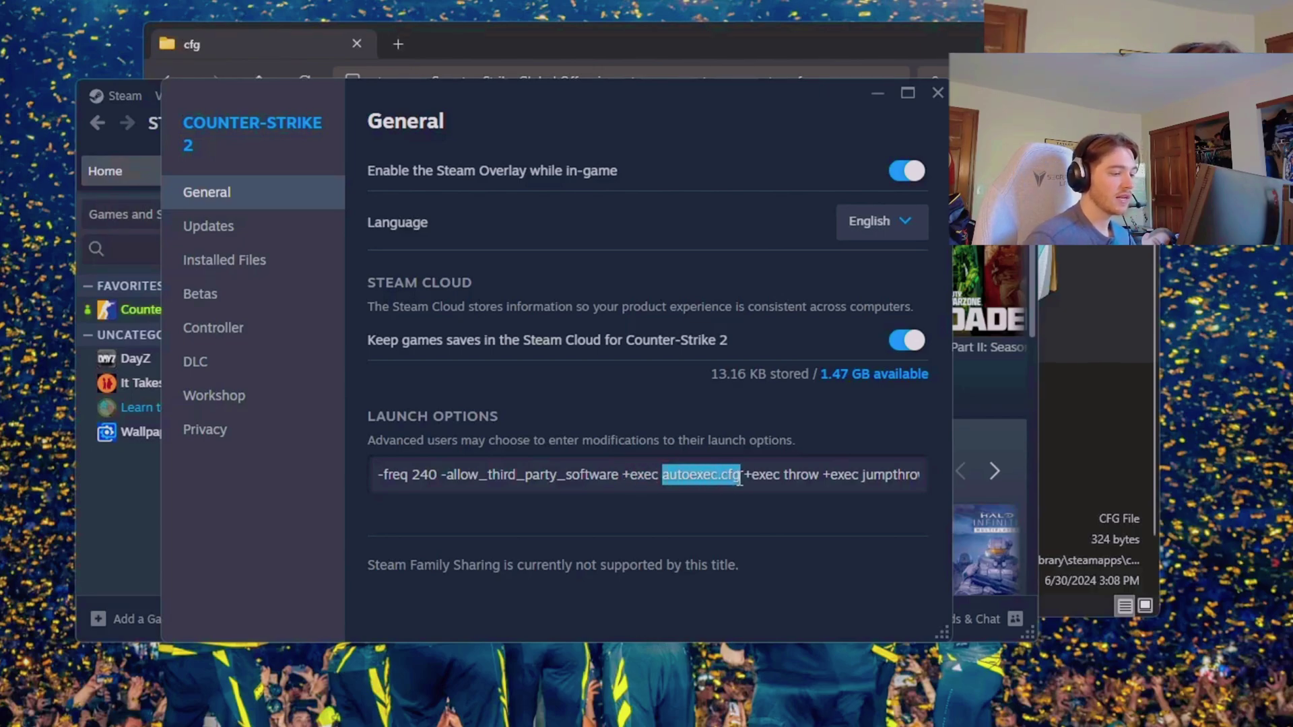
pyautogui.click(740, 479)
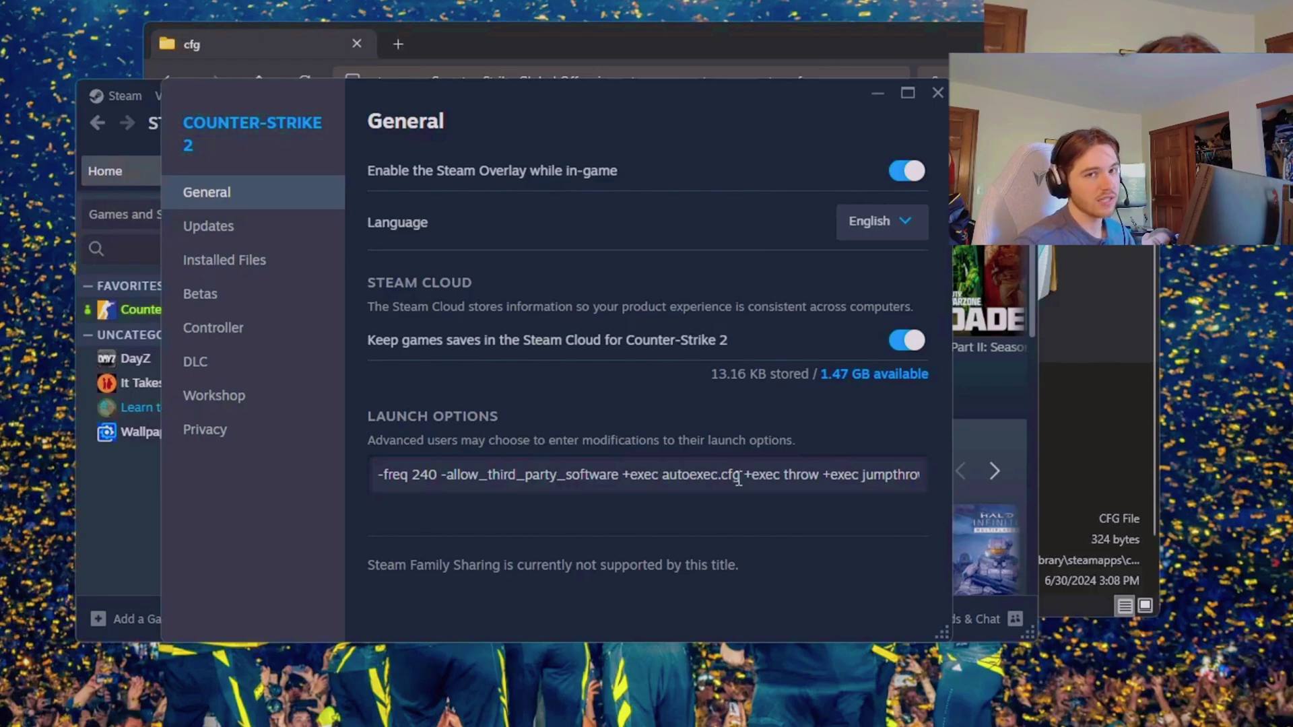
# - Recheck that autoexec.cfg in the cfg folder matches the name highlighted in the game's launch options
pyautogui.click(636, 51)
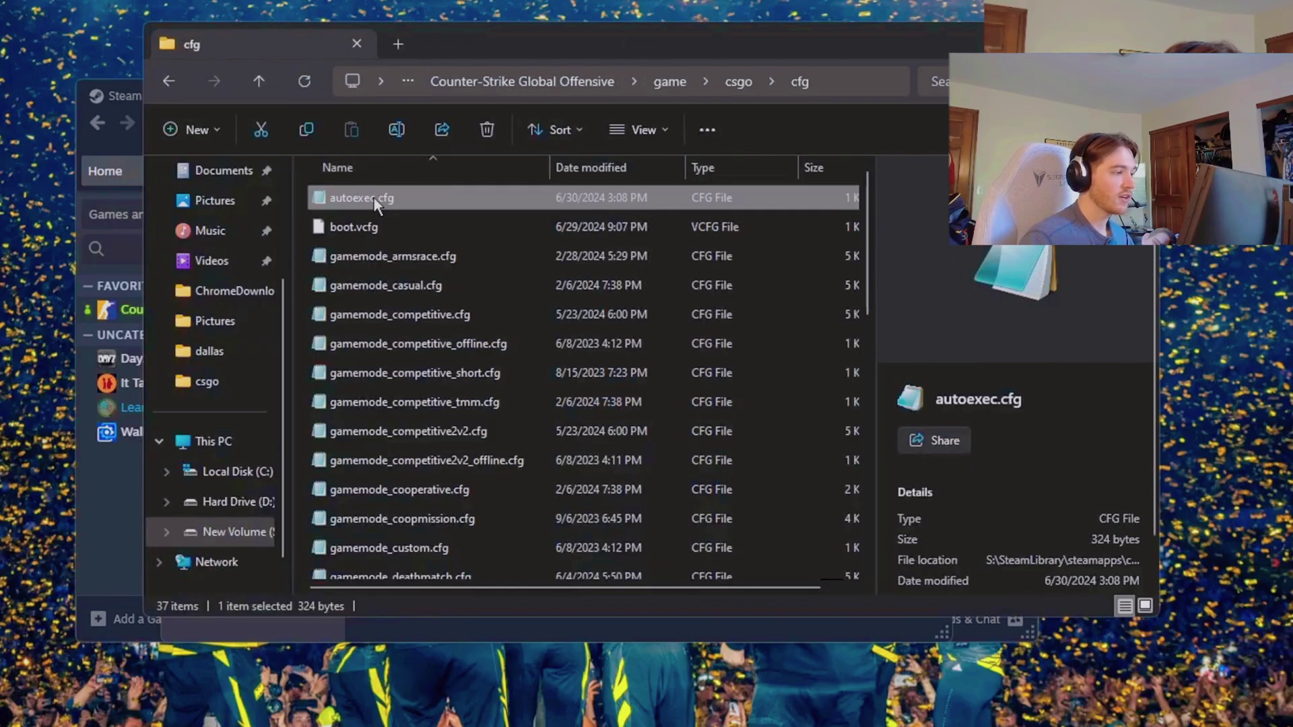
pyautogui.click(162, 694)
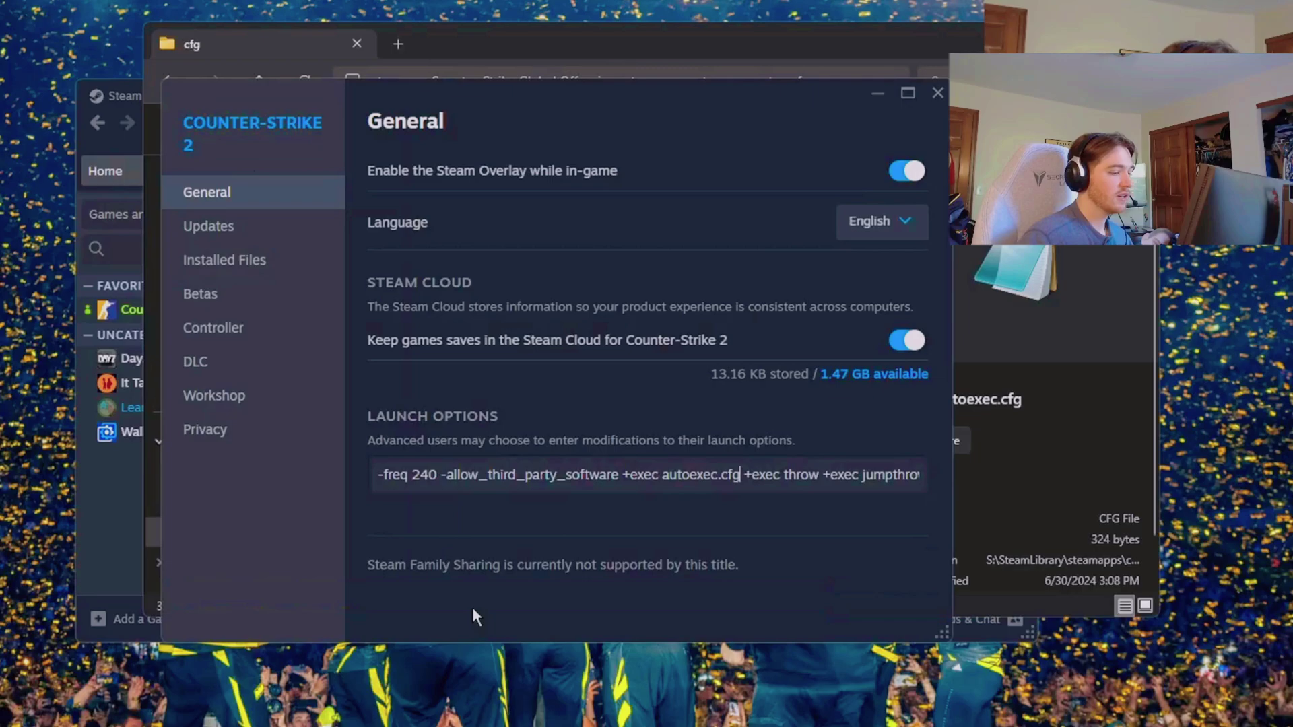
pyautogui.moveTo(662, 477); pyautogui.dragTo(736, 476)
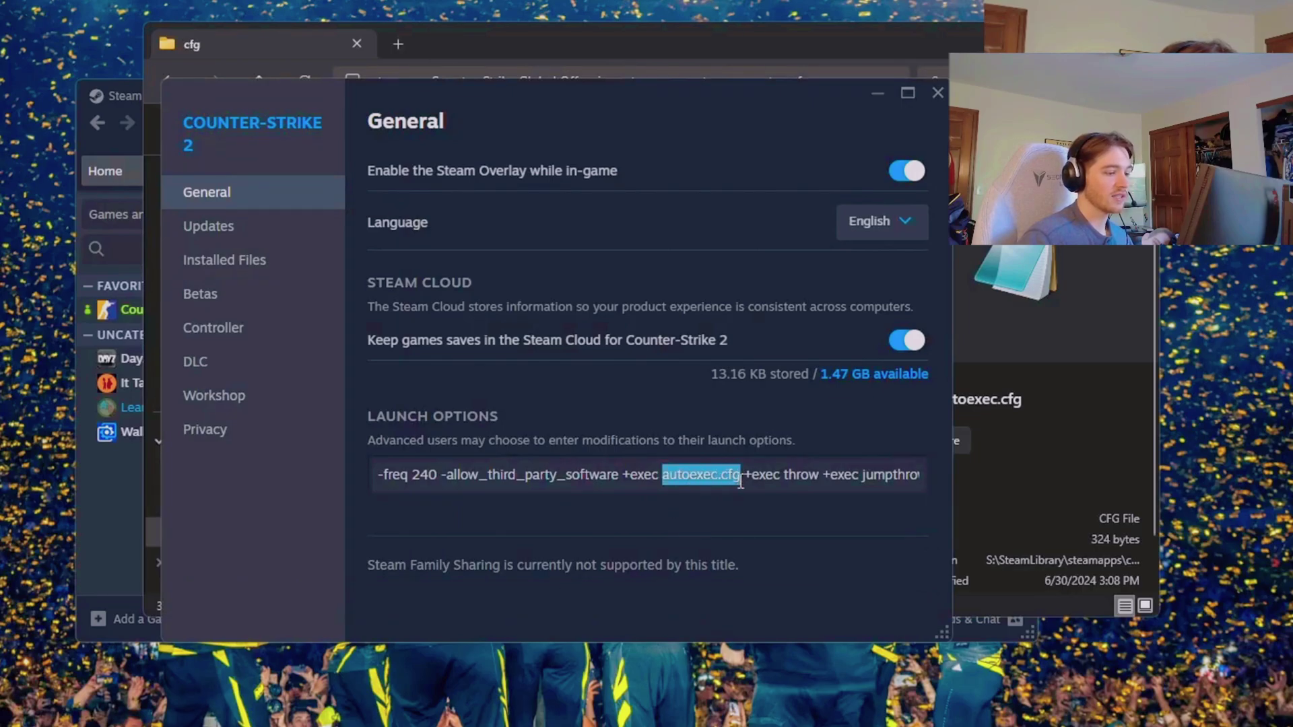
pyautogui.click(739, 529)
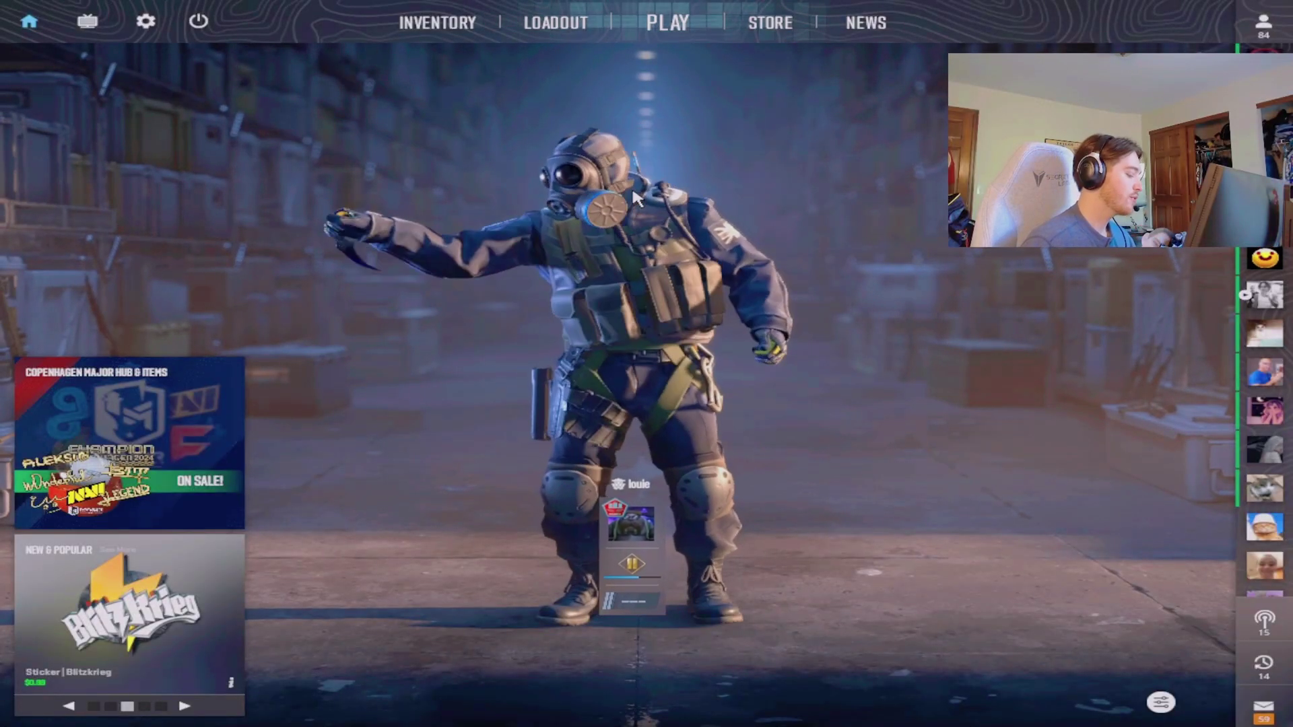
# - Switch to Counter-Strike 2 and open the in-game developer console from the main menu
pyautogui.press('`')
pyautogui.write('exec')
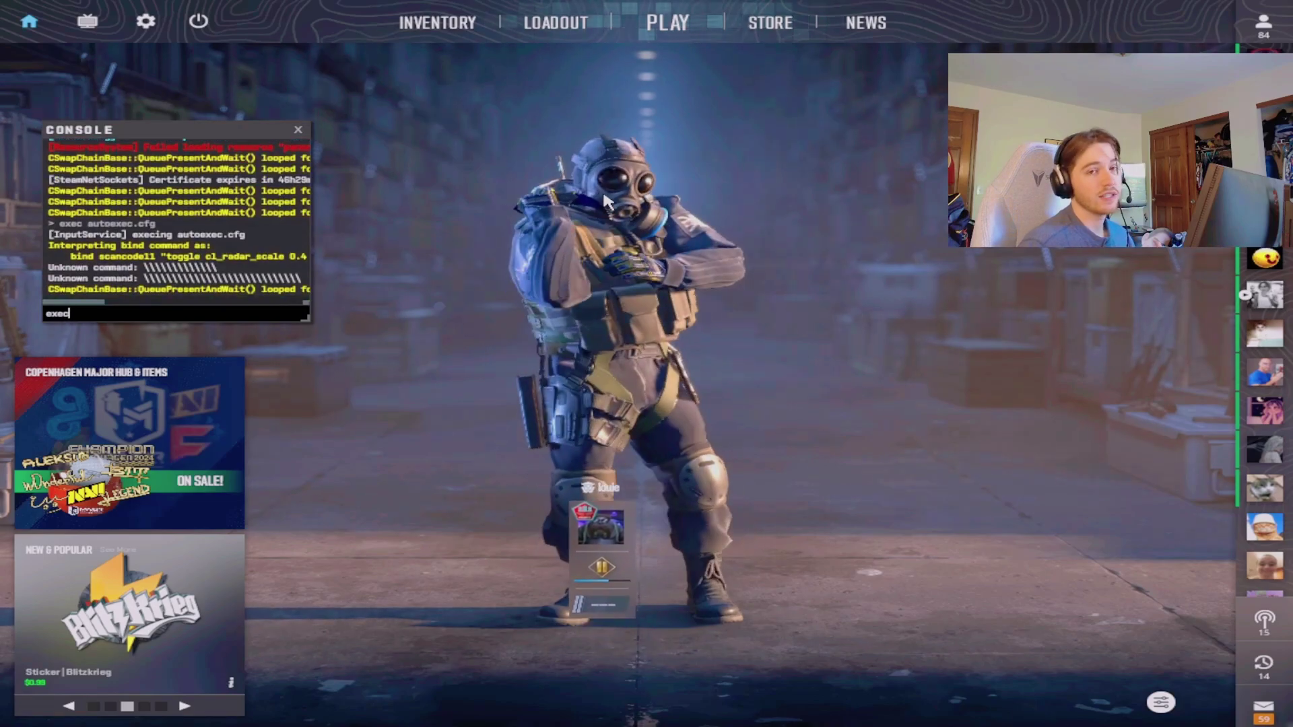
pyautogui.moveTo(70, 314); pyautogui.dragTo(45, 314)
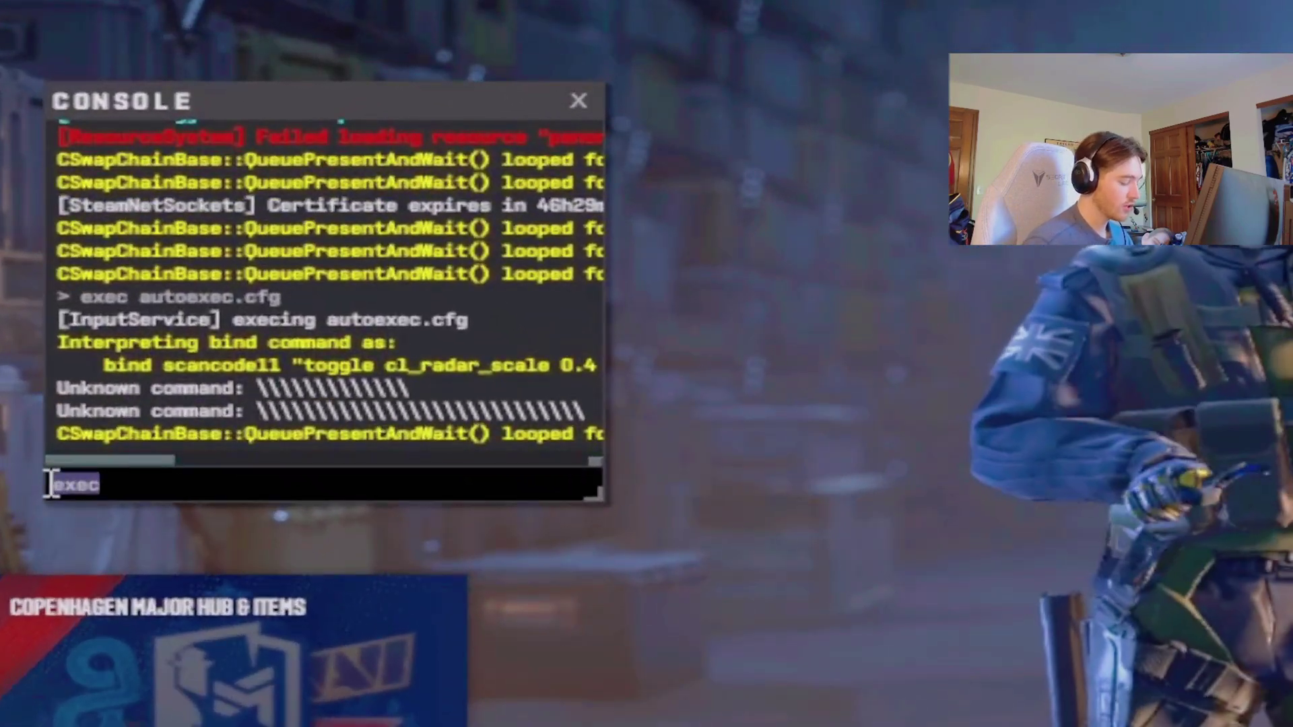
pyautogui.press('BackSpace')
pyautogui.press('Tab')
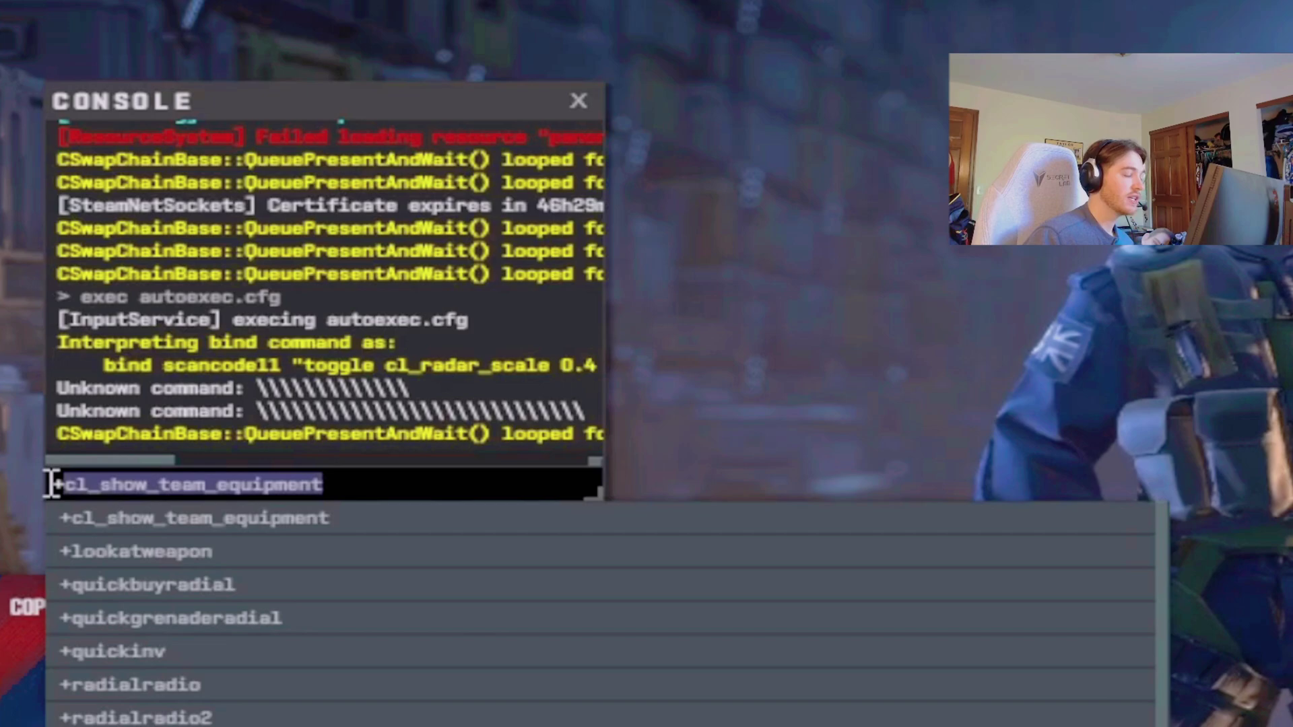
pyautogui.press('BackSpace')
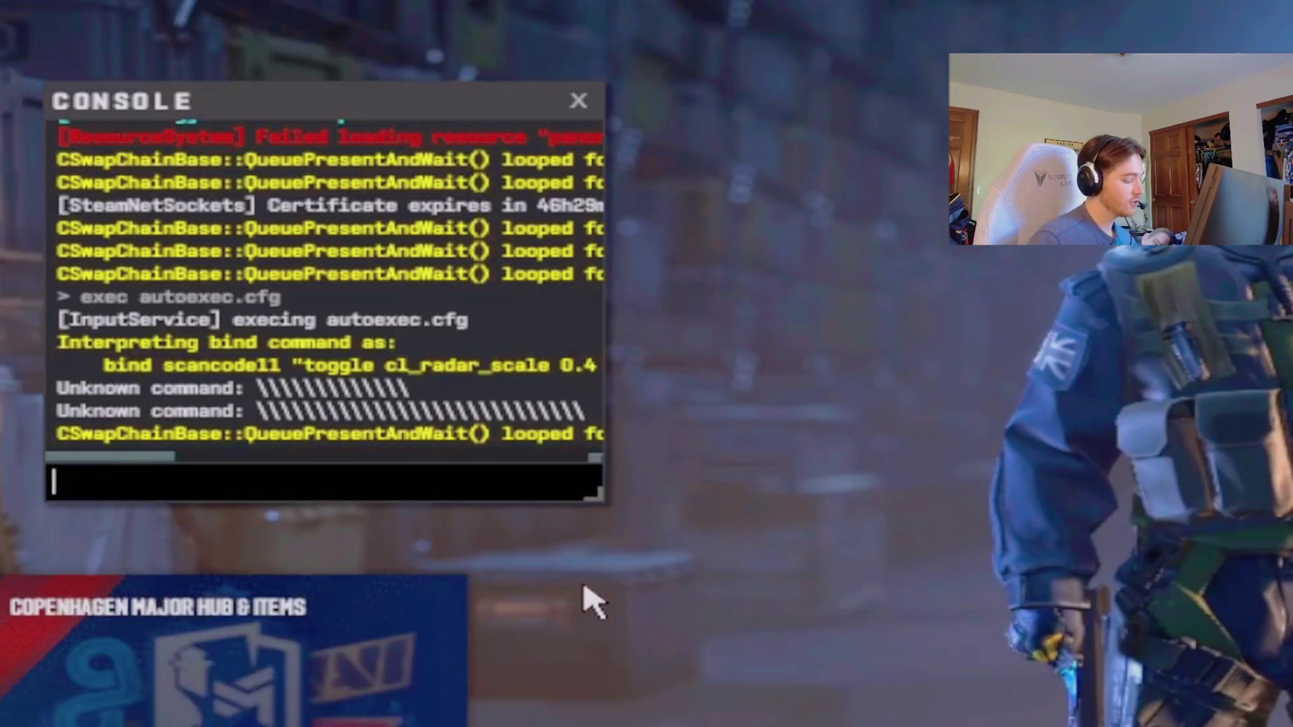
# - Run the command exec autoexec.cfg in the in-game console
pyautogui.write('exec ')
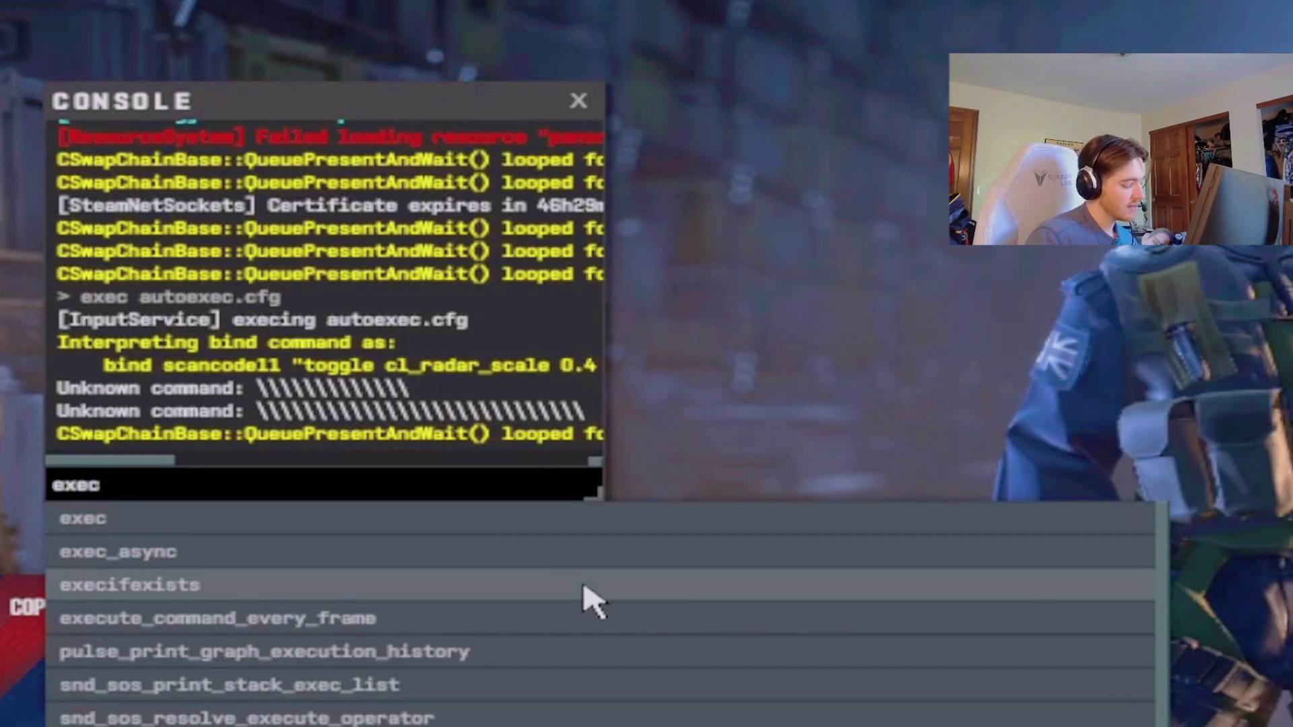
pyautogui.write('autoexec.cfg')
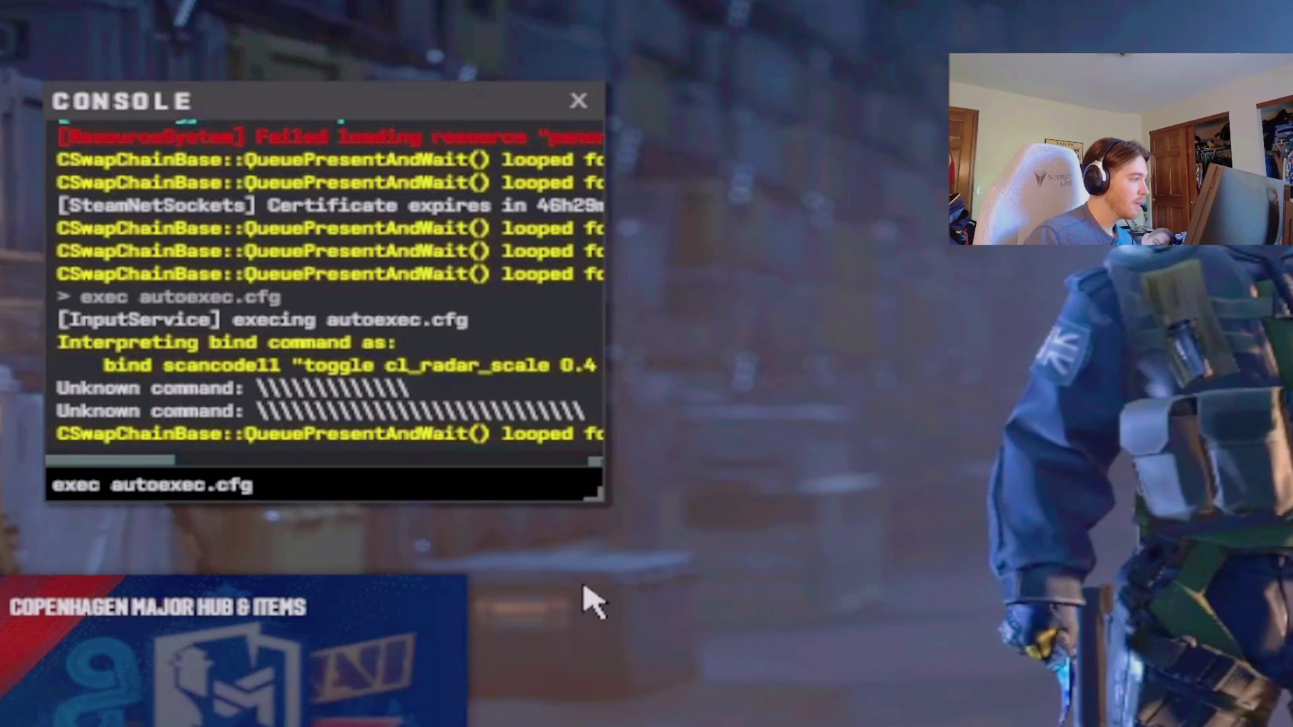
pyautogui.press('Return')
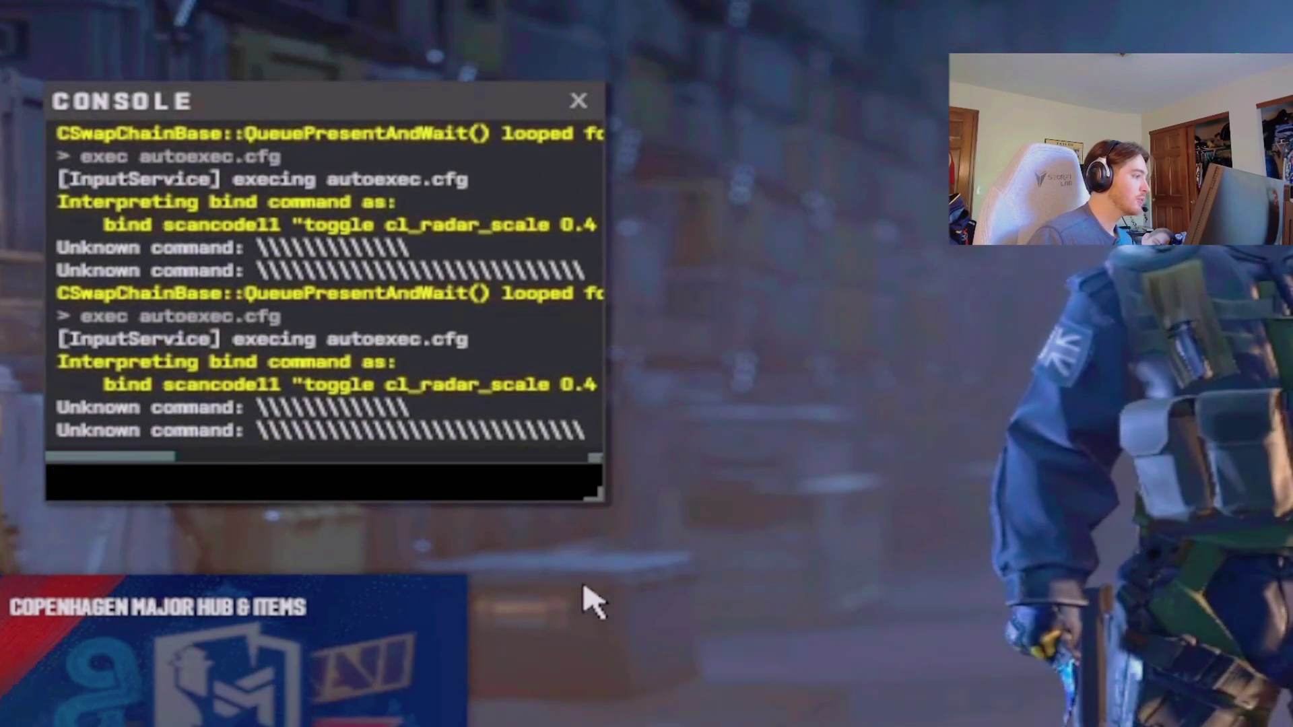
# - Examine the console output of the last exec command, highlighting the InputService line about autoexec.cfg
pyautogui.moveTo(240, 340); pyautogui.dragTo(494, 337)
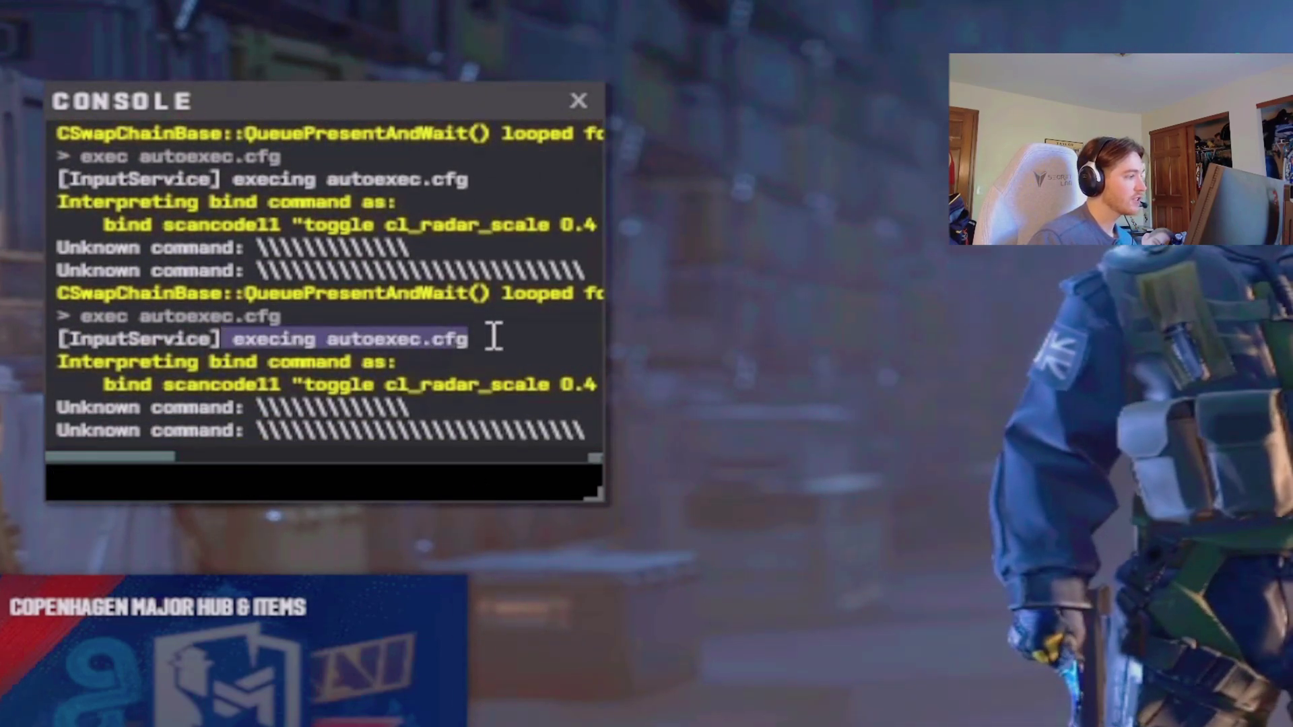
pyautogui.click(494, 337)
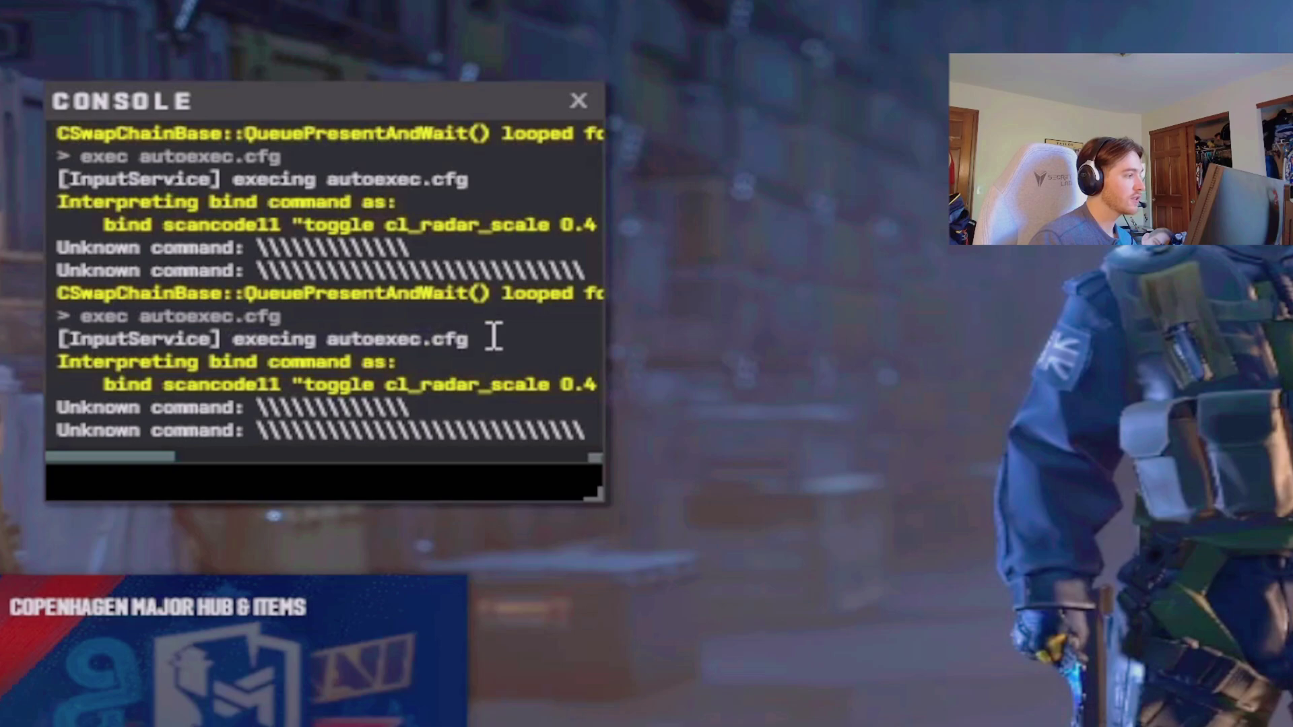
pyautogui.click(459, 480)
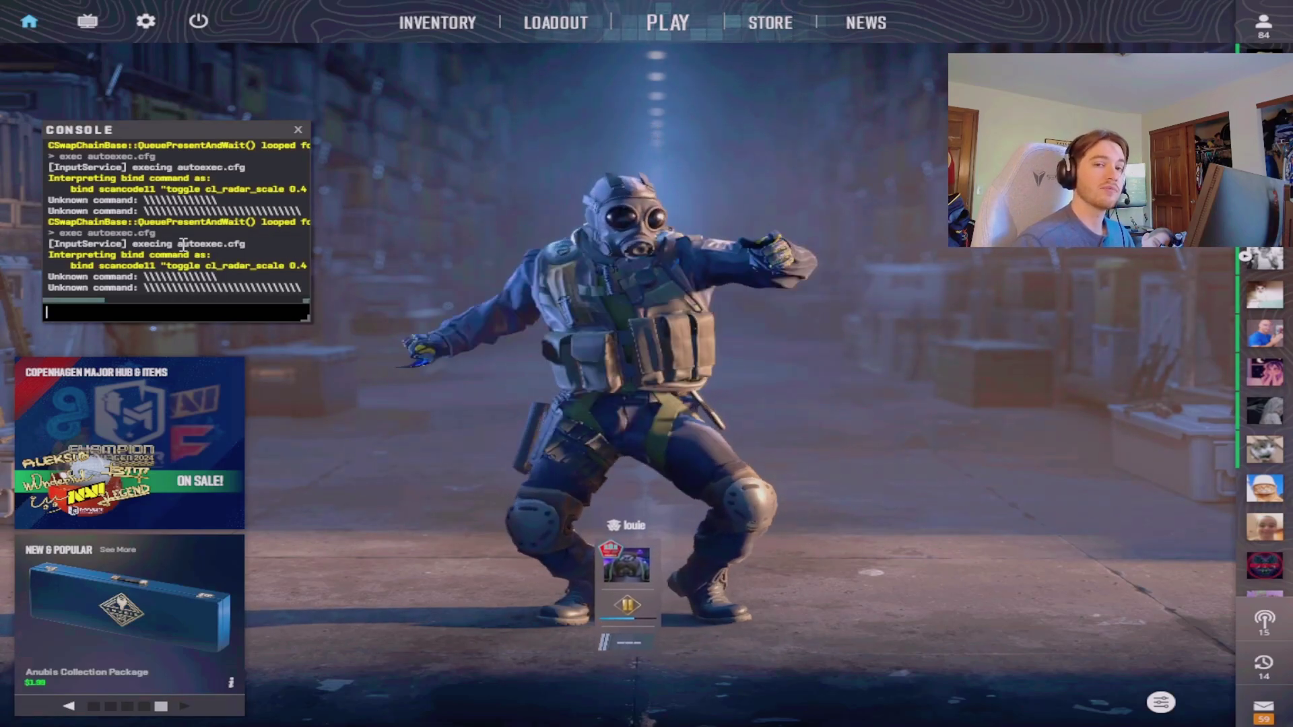
pyautogui.moveTo(132, 244); pyautogui.dragTo(266, 249)
pyautogui.click(265, 247)
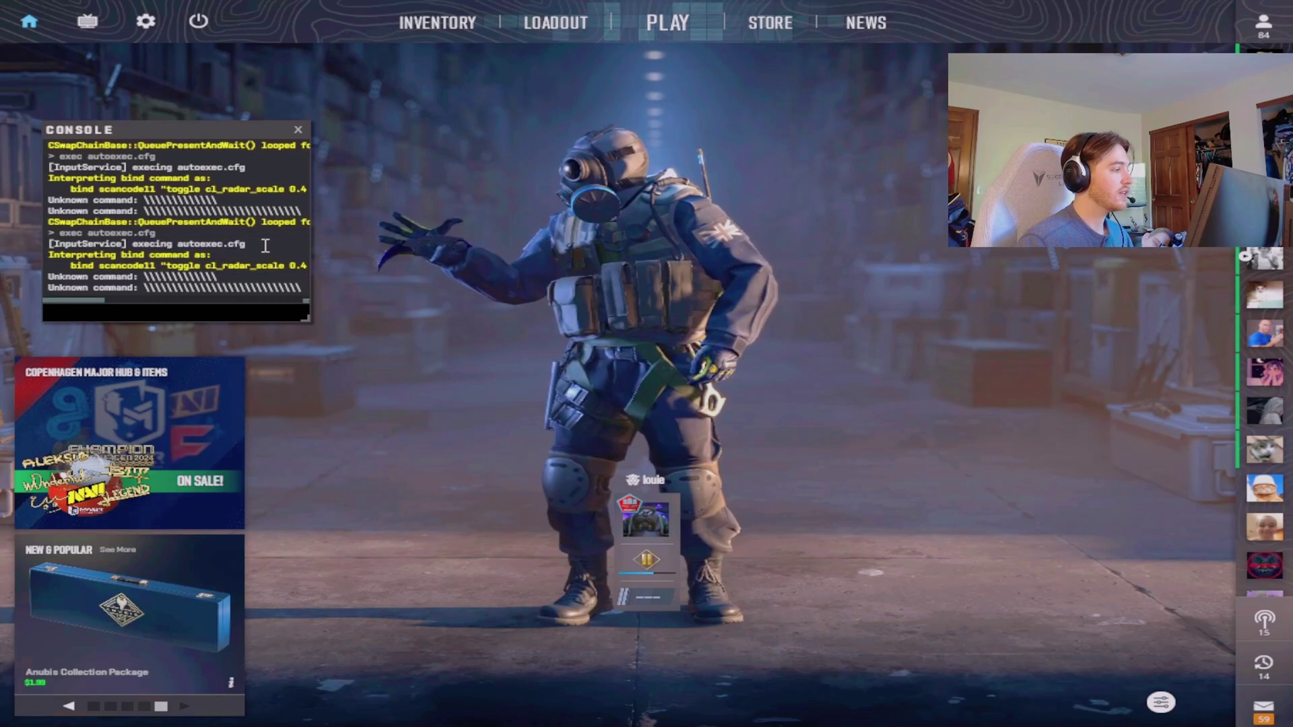